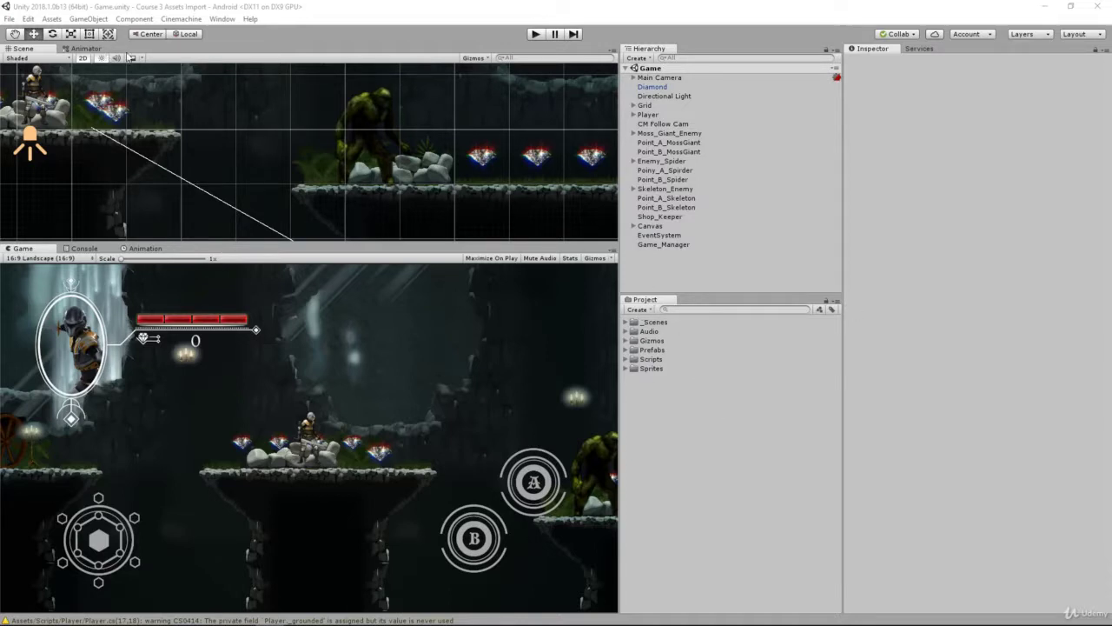
Step: Open the Asset Store inside the editor and dismiss the Introducing Tags popups
click(223, 20)
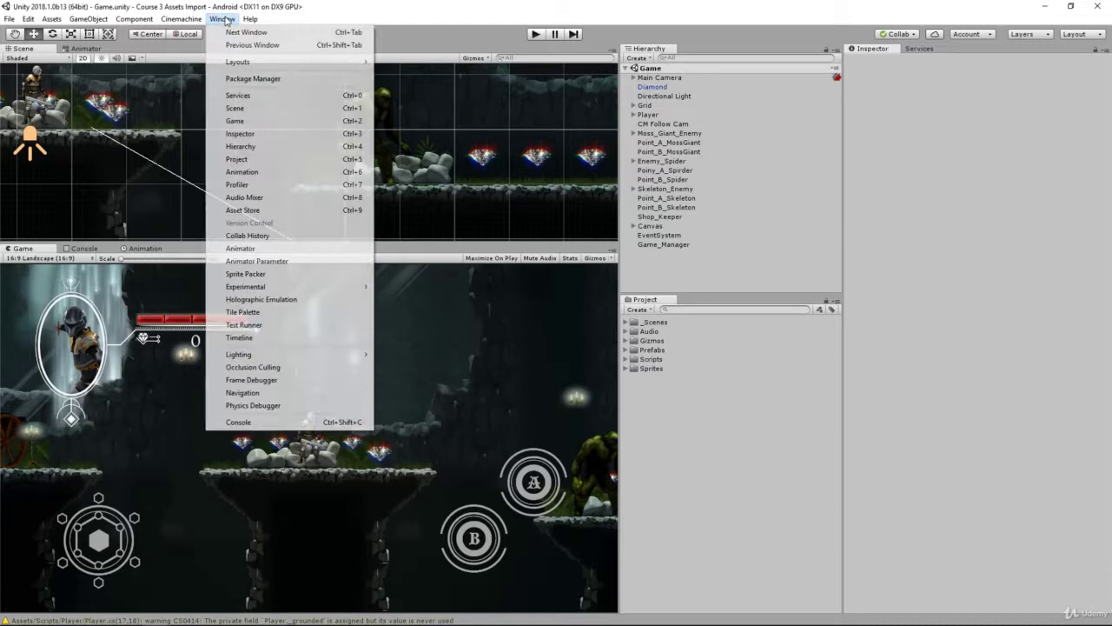
click(268, 211)
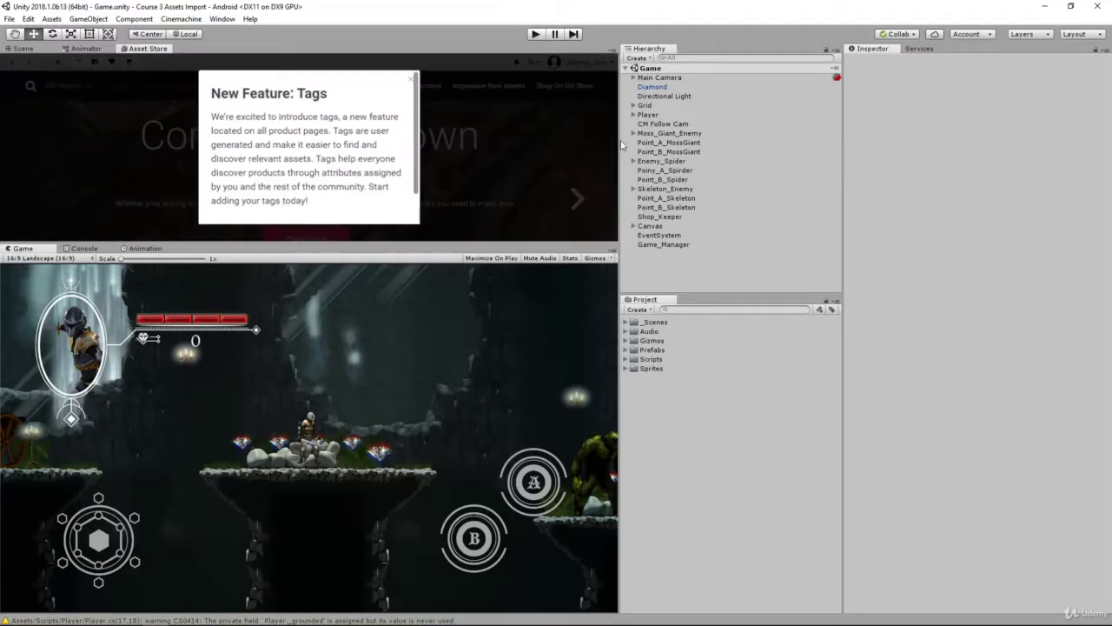
scroll(404, 91, down, 1)
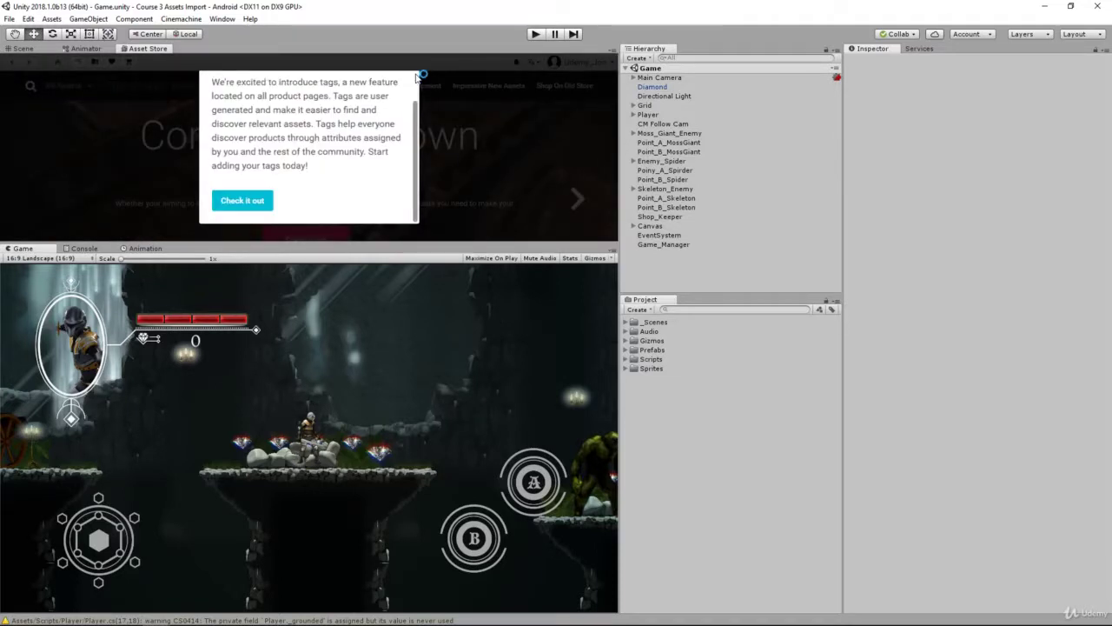
click(242, 201)
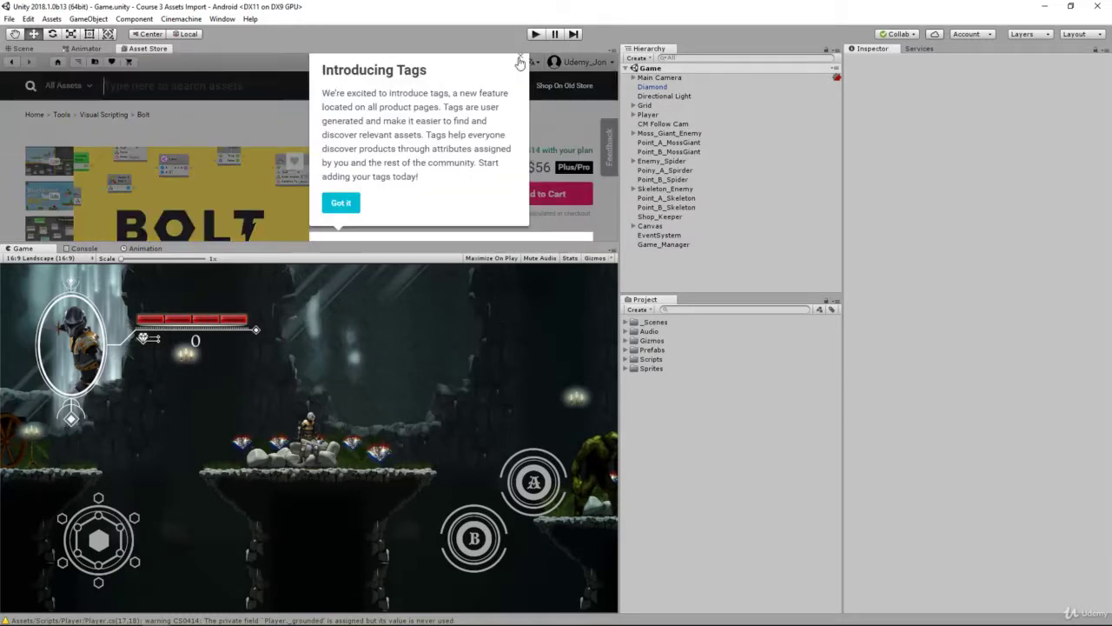
click(519, 57)
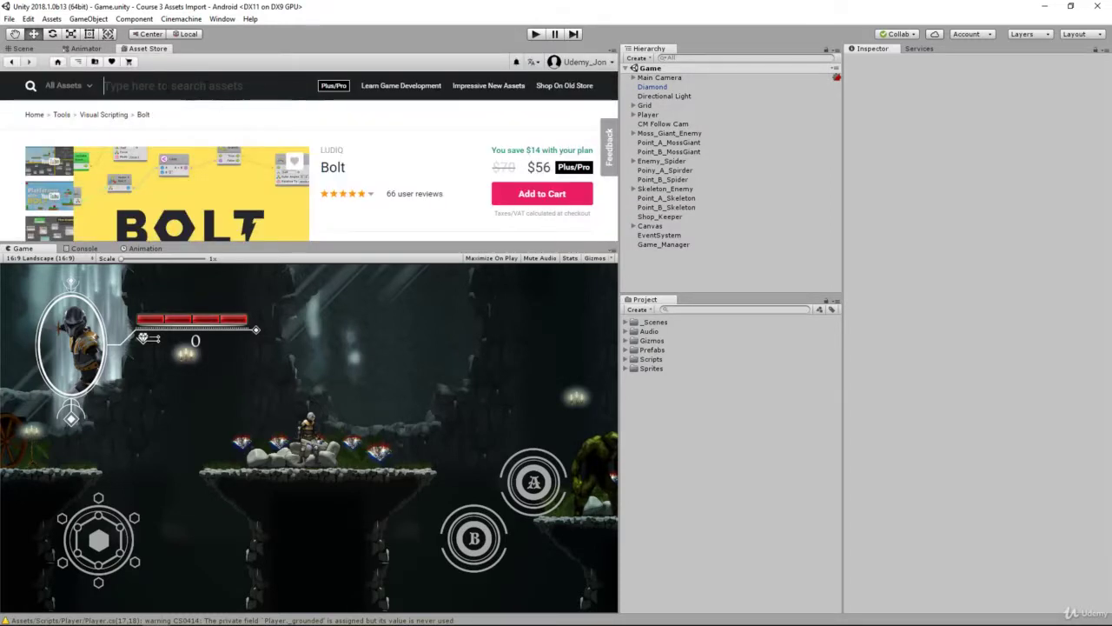
Step: Search for 'unity standard assets' and import the free Standard Assets package
text(unity standa)
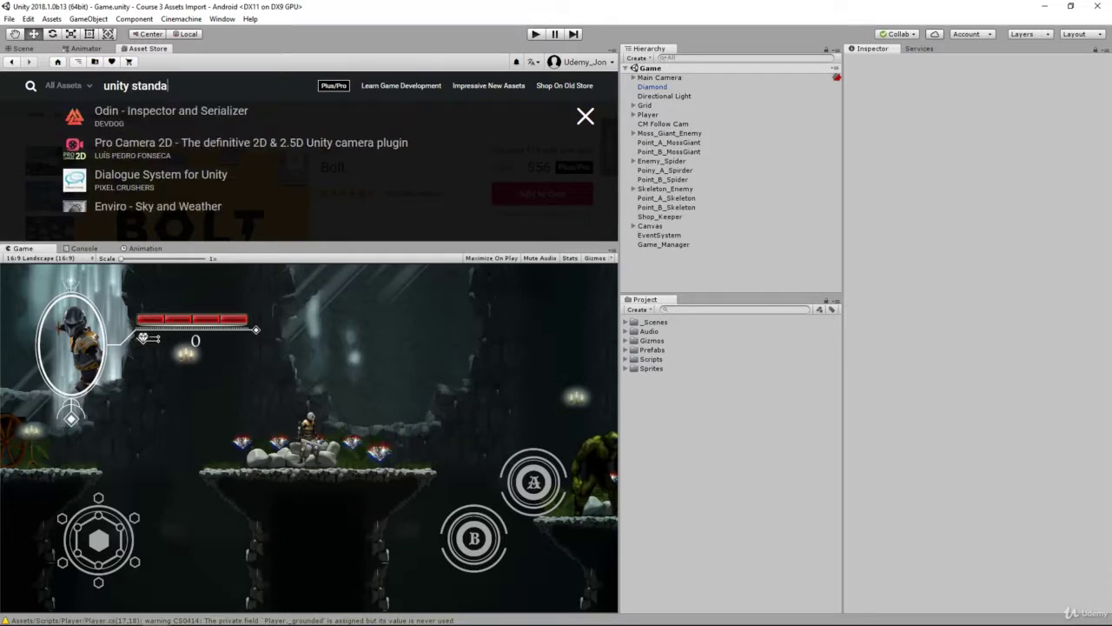
text(rd assets)
key(Return)
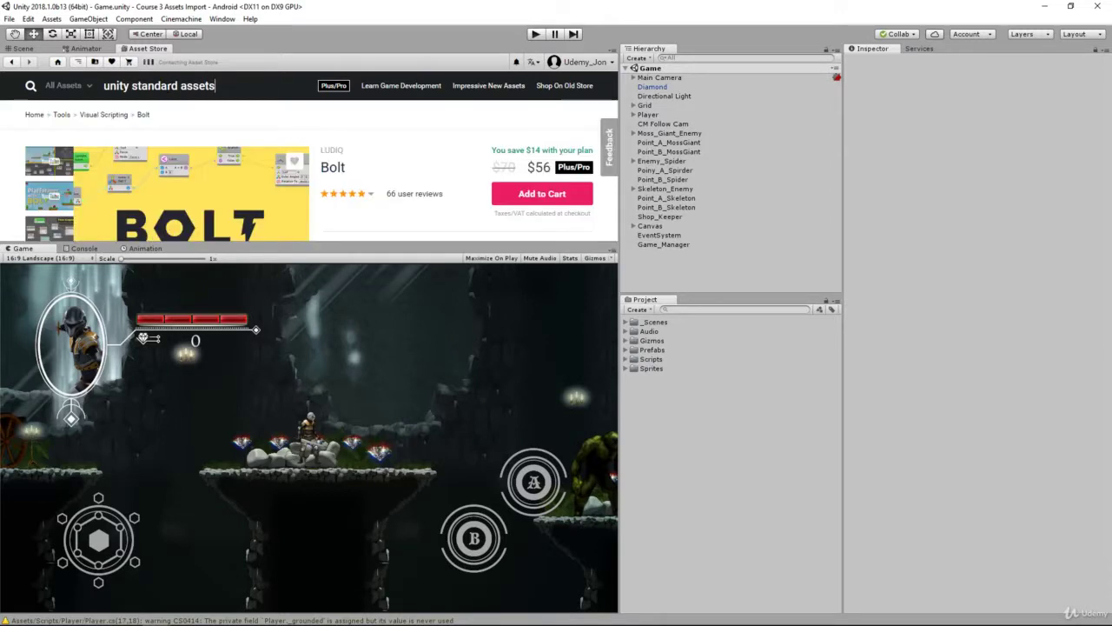
scroll(256, 142, down, 2)
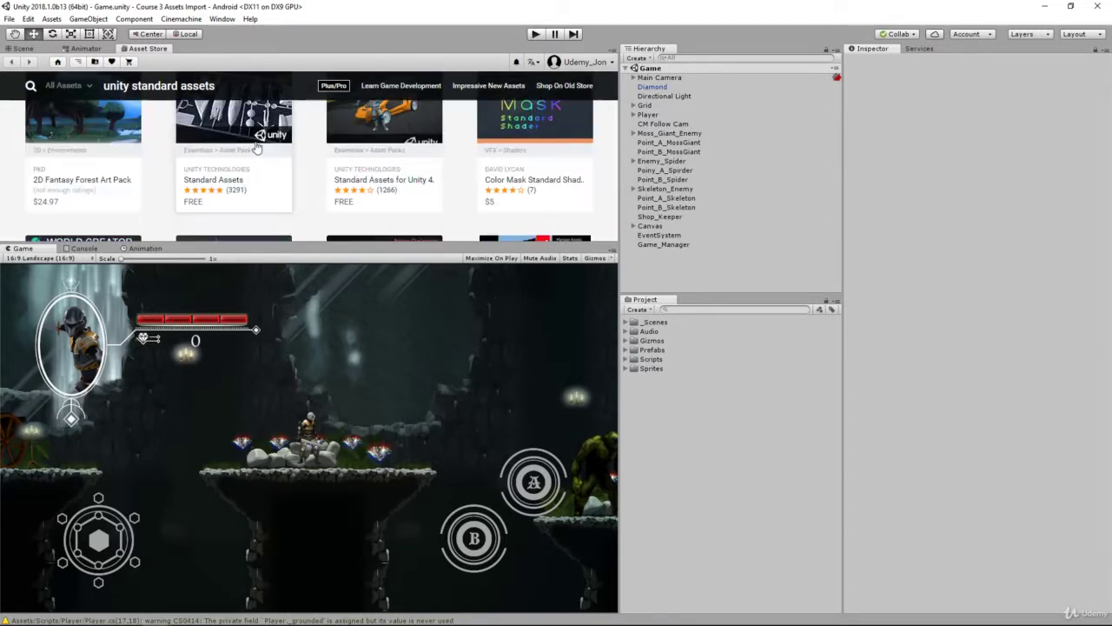
click(239, 185)
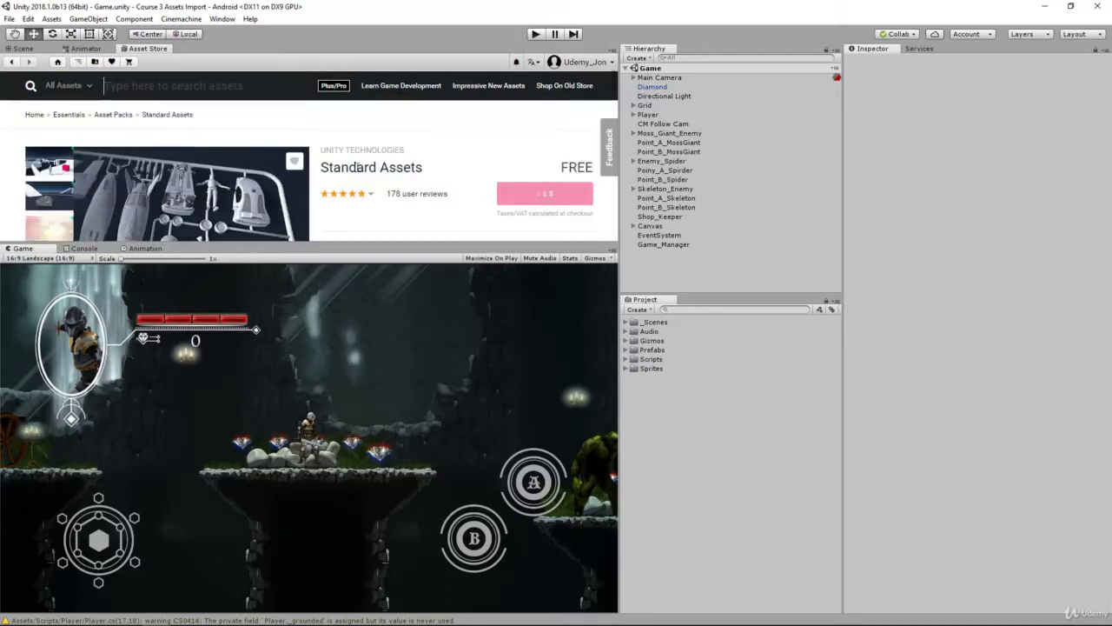
scroll(371, 159, down, 1)
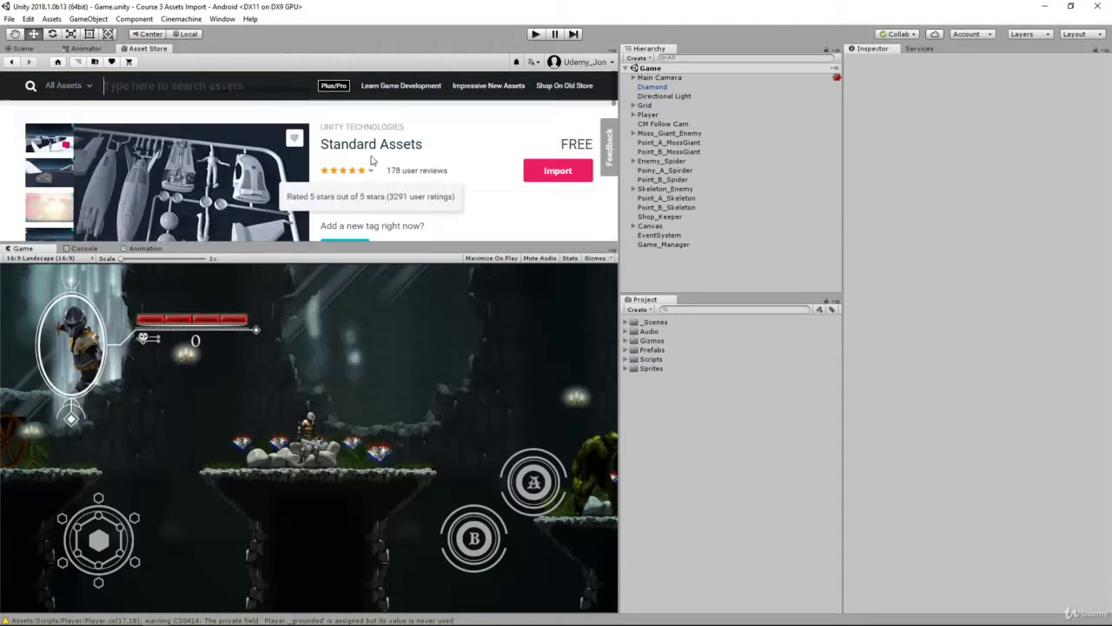
click(558, 172)
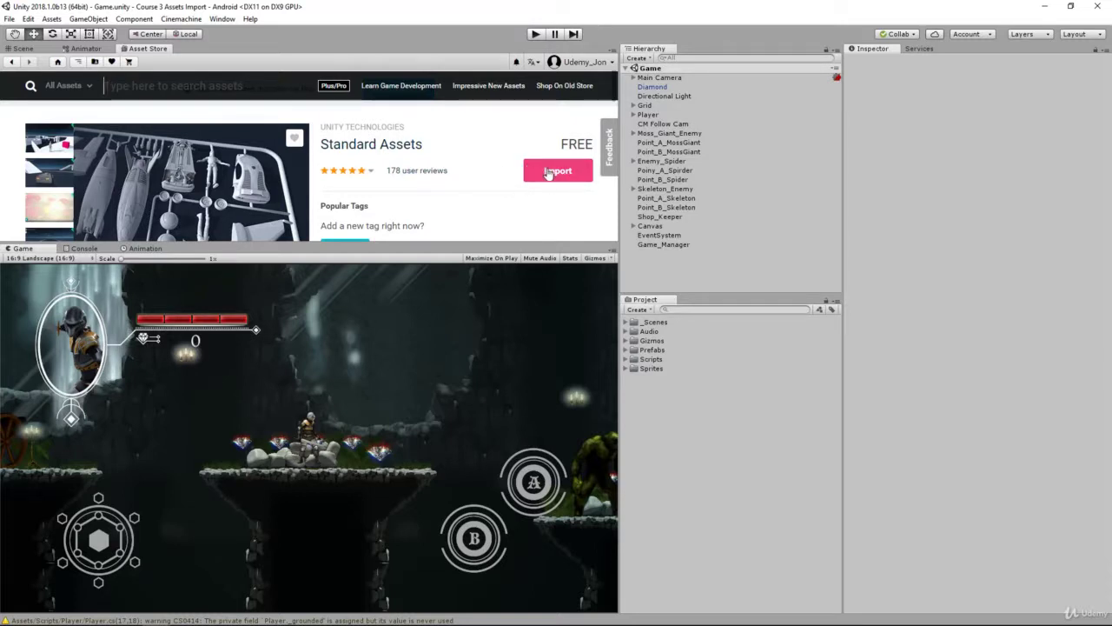
scroll(570, 200, down, 2)
scroll(565, 208, up, 1)
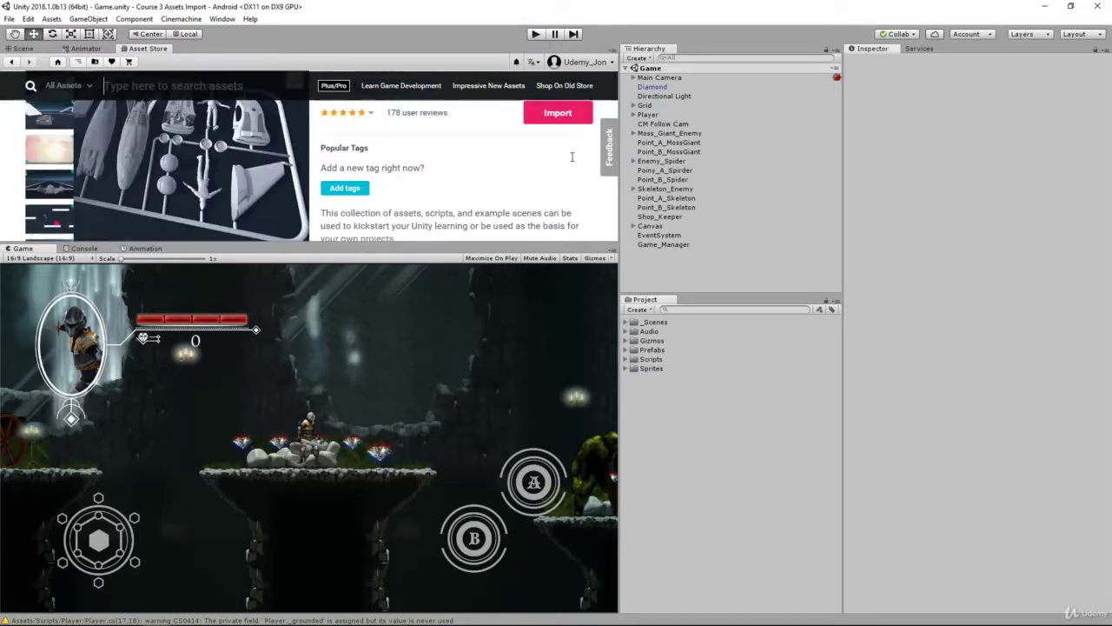
Step: Import the CrossPlatformInput standard package, confirming all its files in the import dialog
click(26, 48)
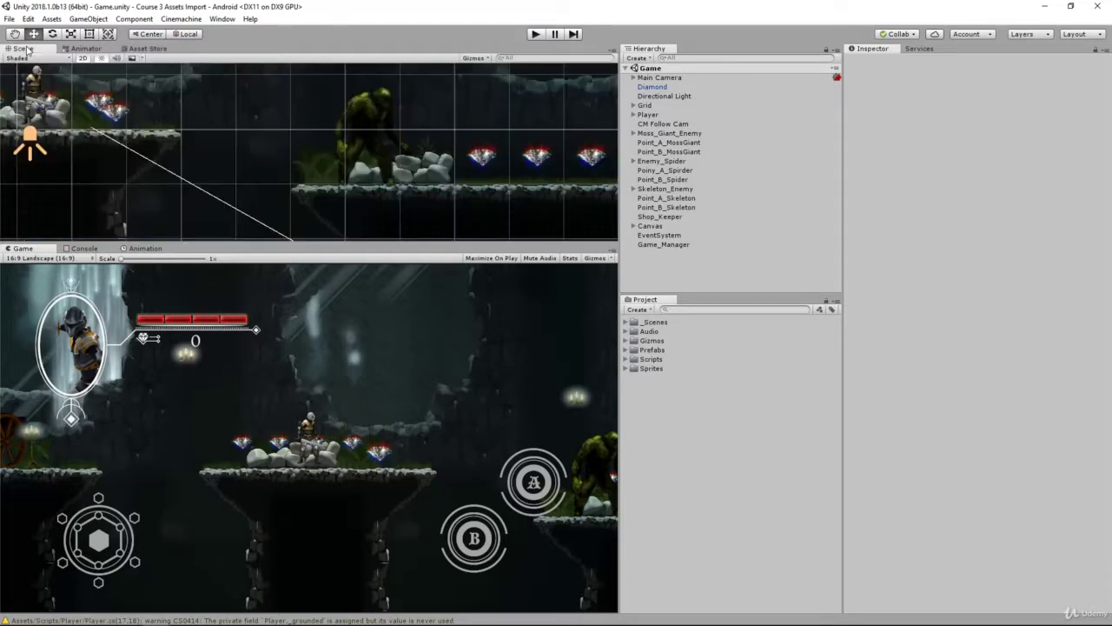
click(52, 19)
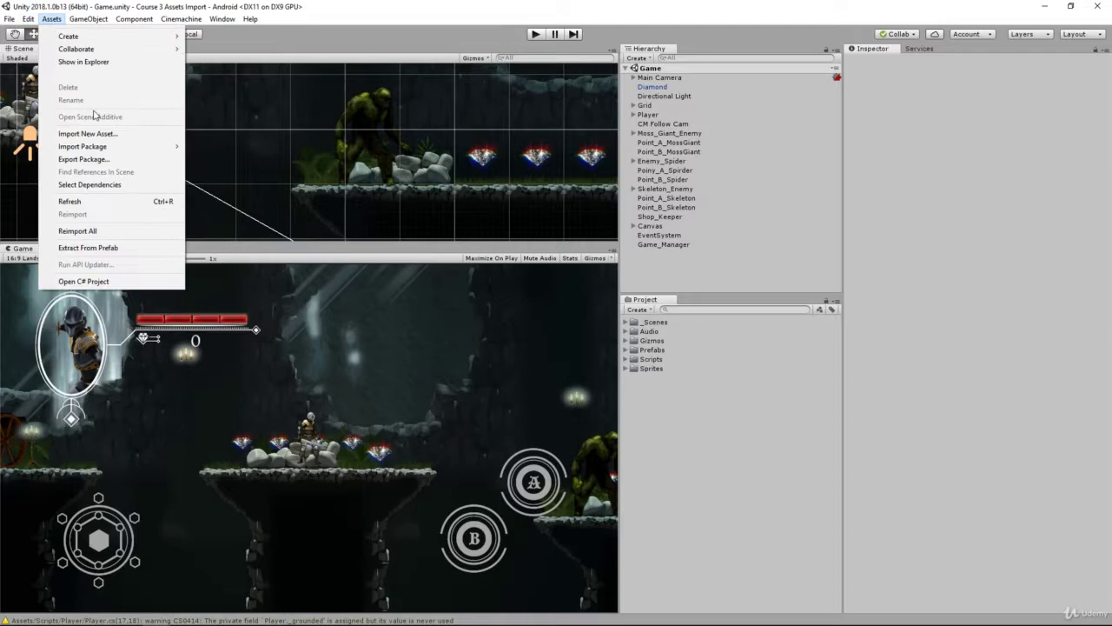
mouse_move(110, 146)
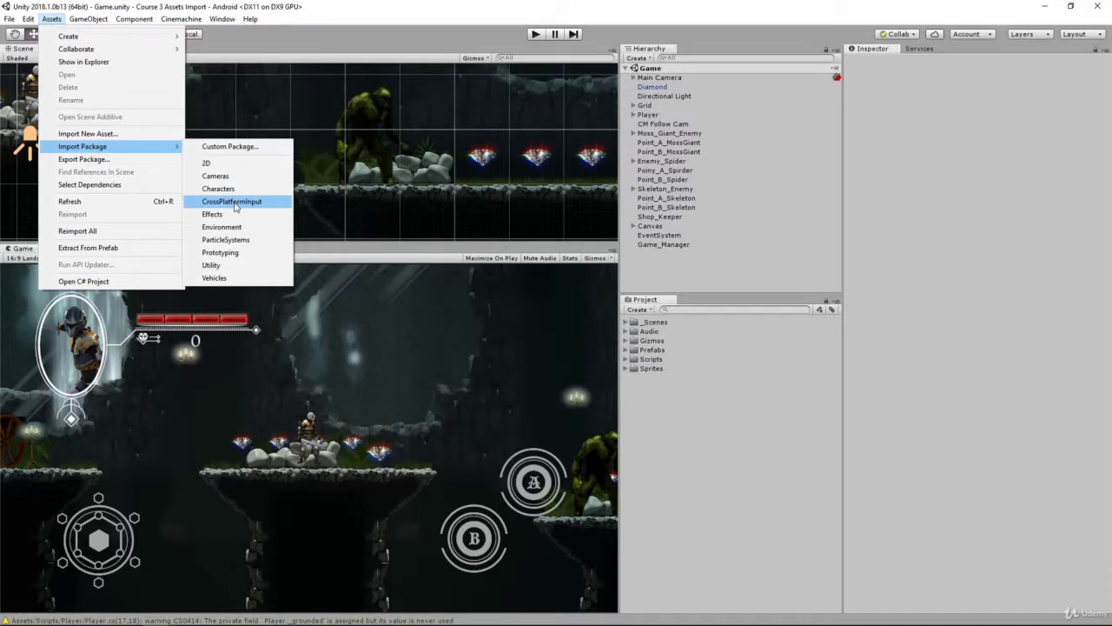
click(234, 203)
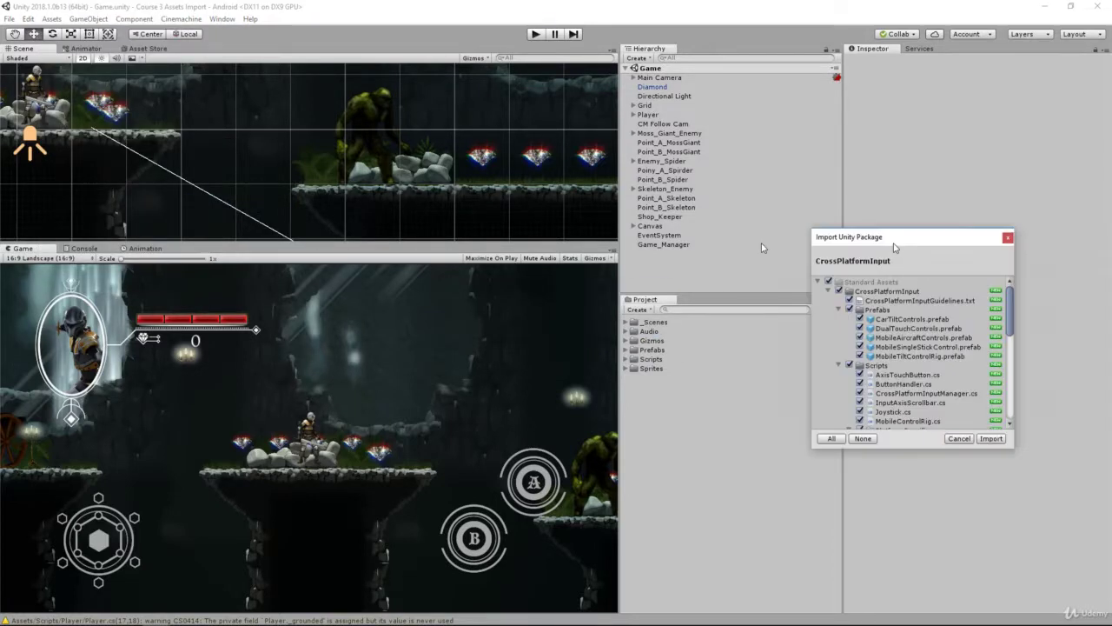
drag(892, 234, 273, 149)
scroll(285, 244, down, 3)
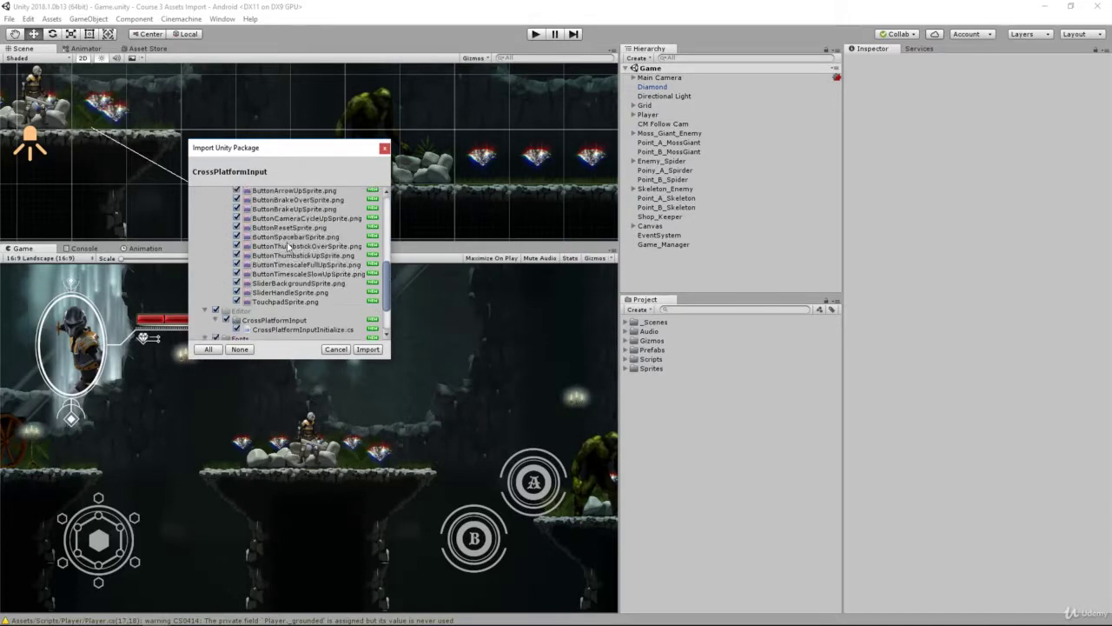
scroll(269, 247, up, 3)
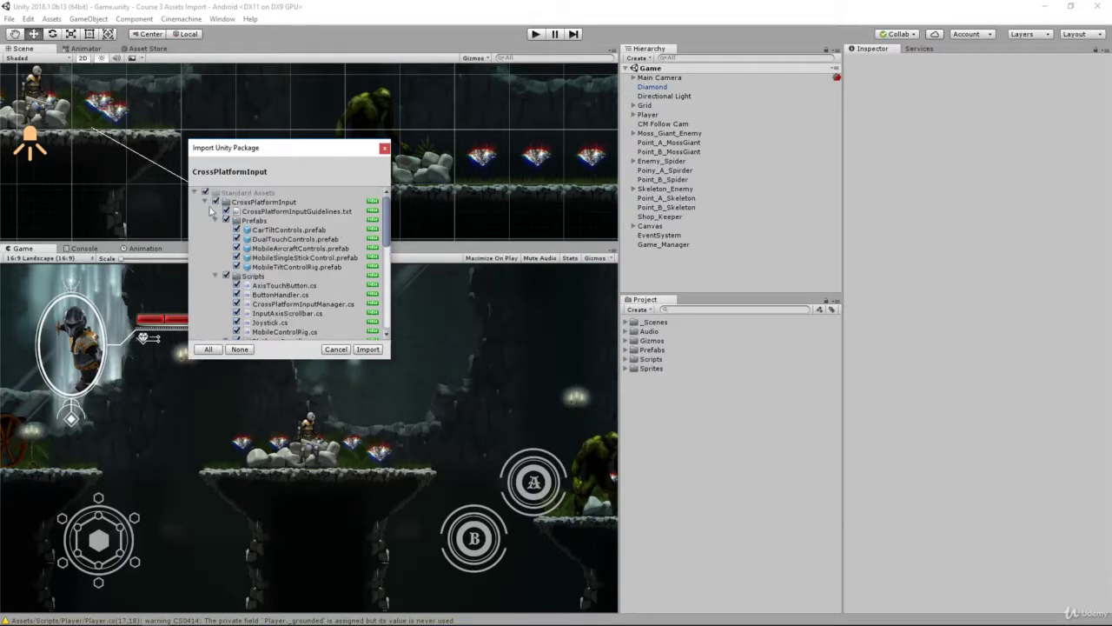
click(196, 192)
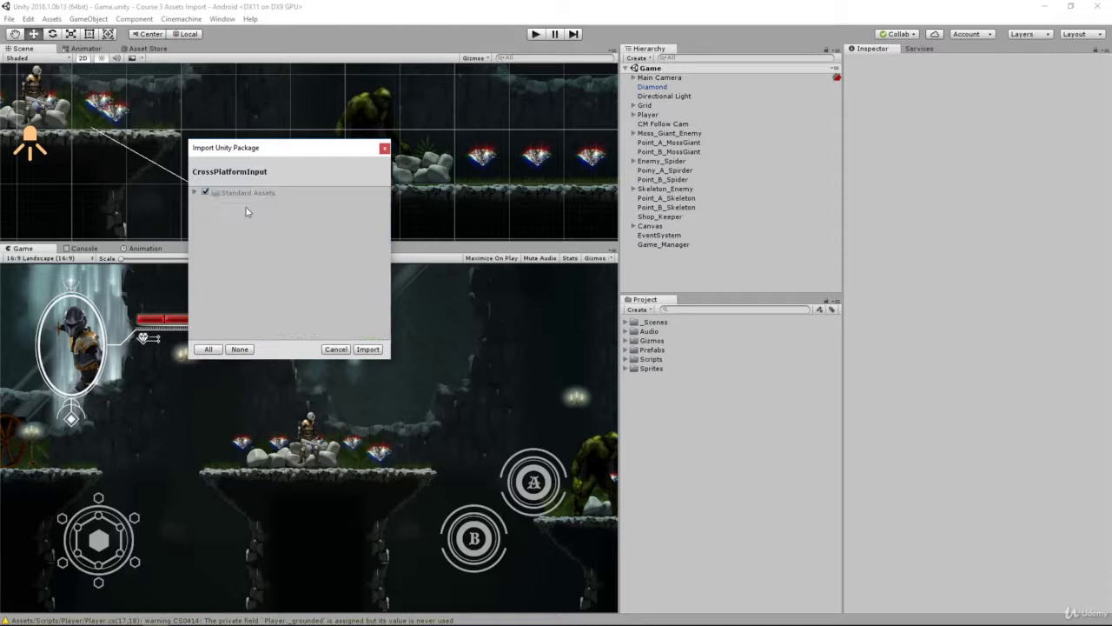
click(367, 348)
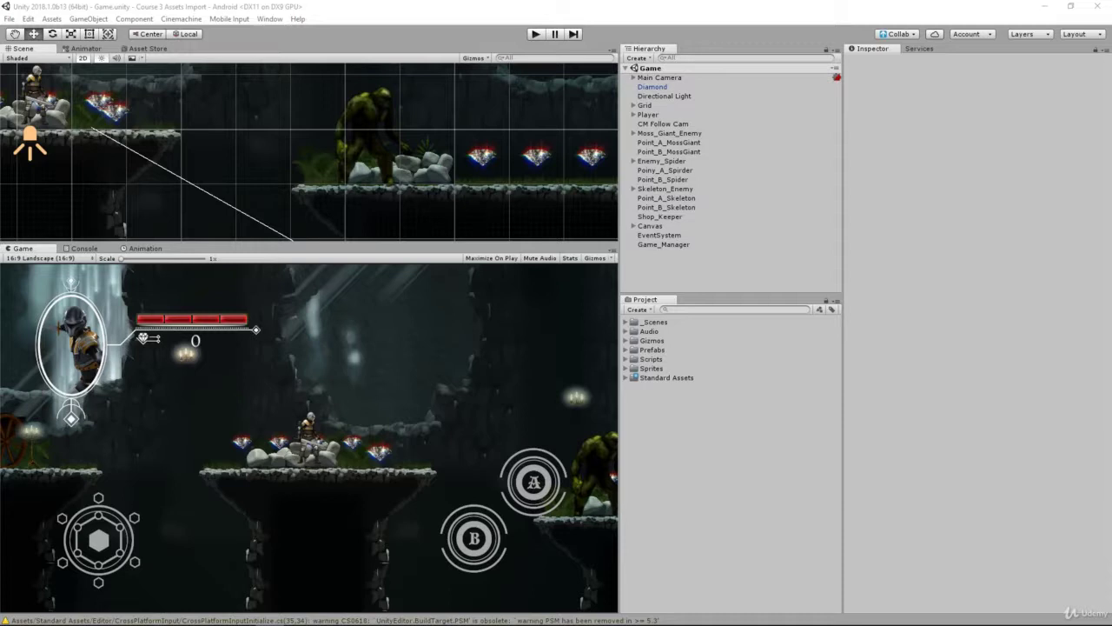
Step: Expand Standard Assets > CrossPlatformInput > Prefabs and select the MobileSingleStickControl prefab
click(659, 382)
key(Right)
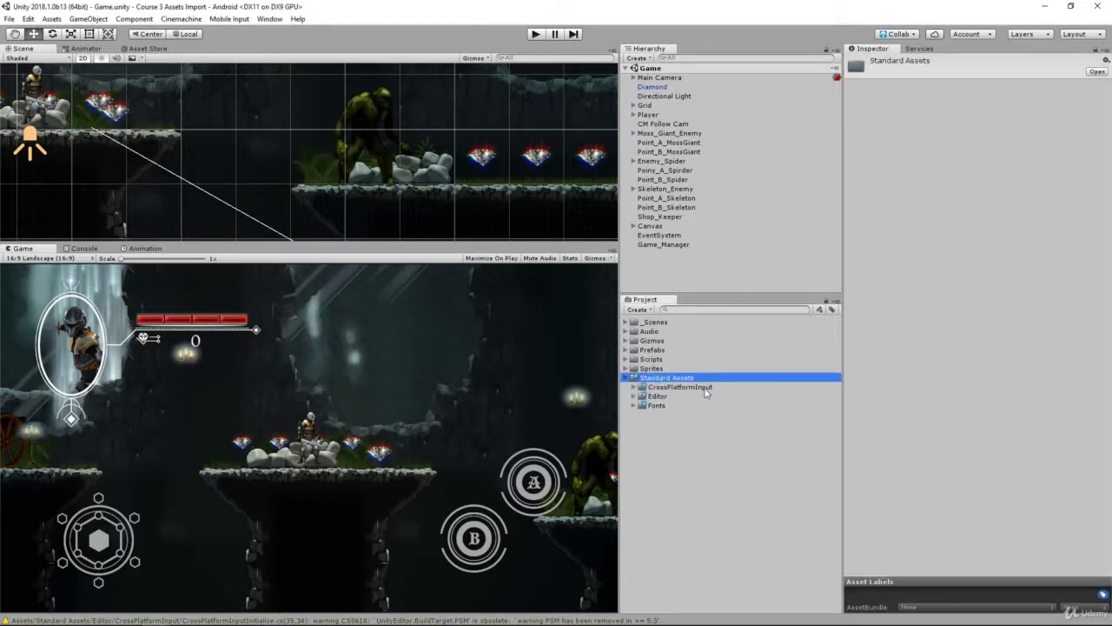
key(Down)
key(Right)
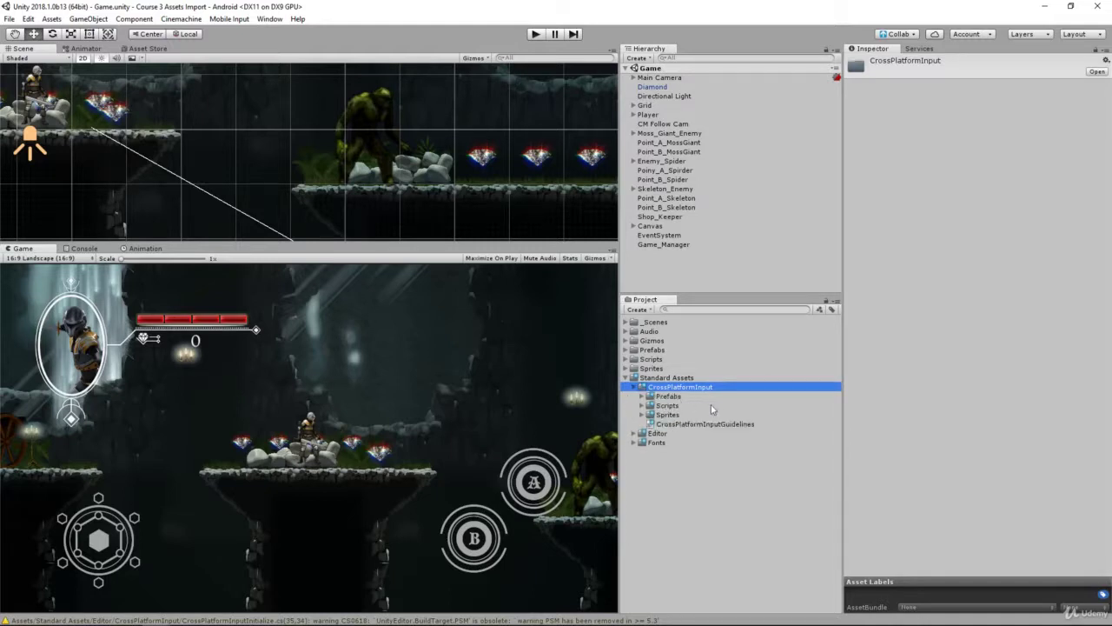
key(Down)
key(Right)
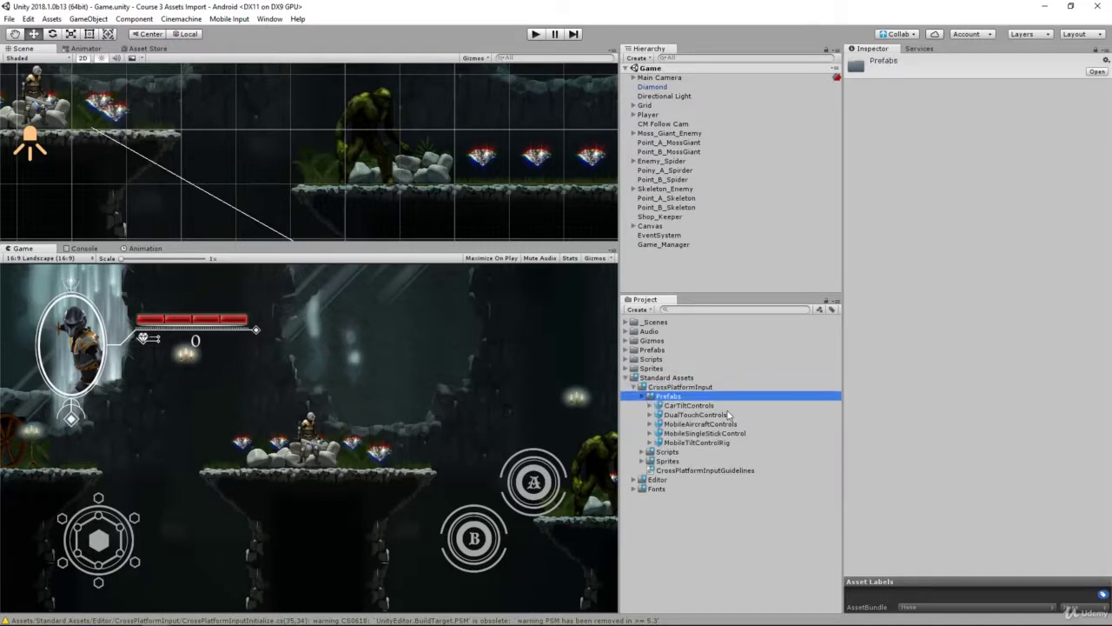
key(Down)
key(Down)
key(Down)
key(Down)
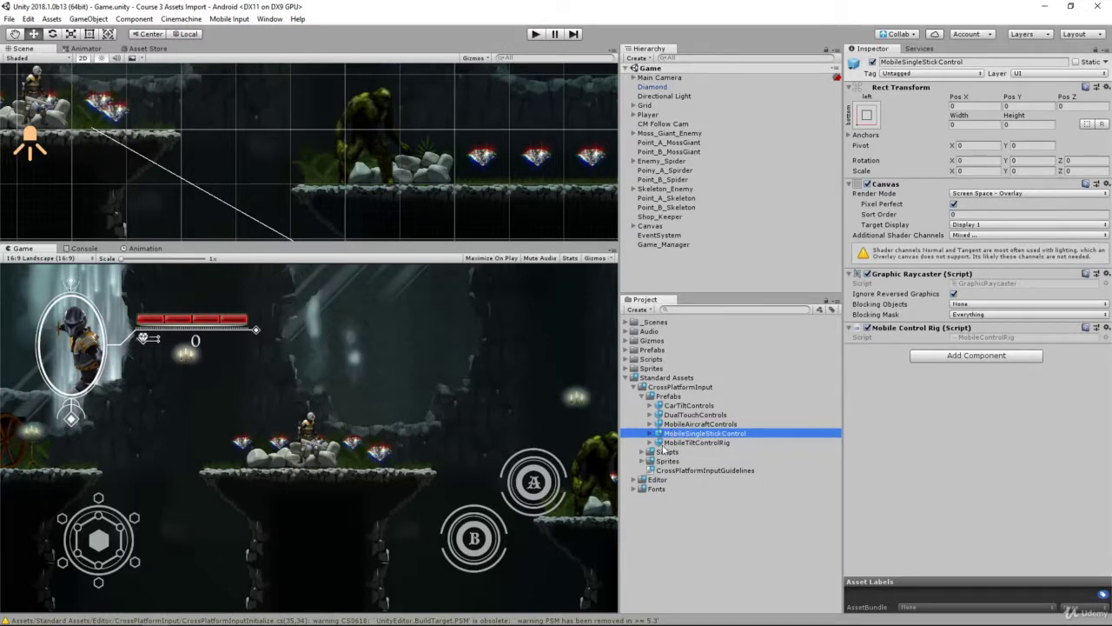
Step: Add MobileSingleStickControl to the Hierarchy and select the HUD's Joy_Stick object
drag(681, 438, 663, 278)
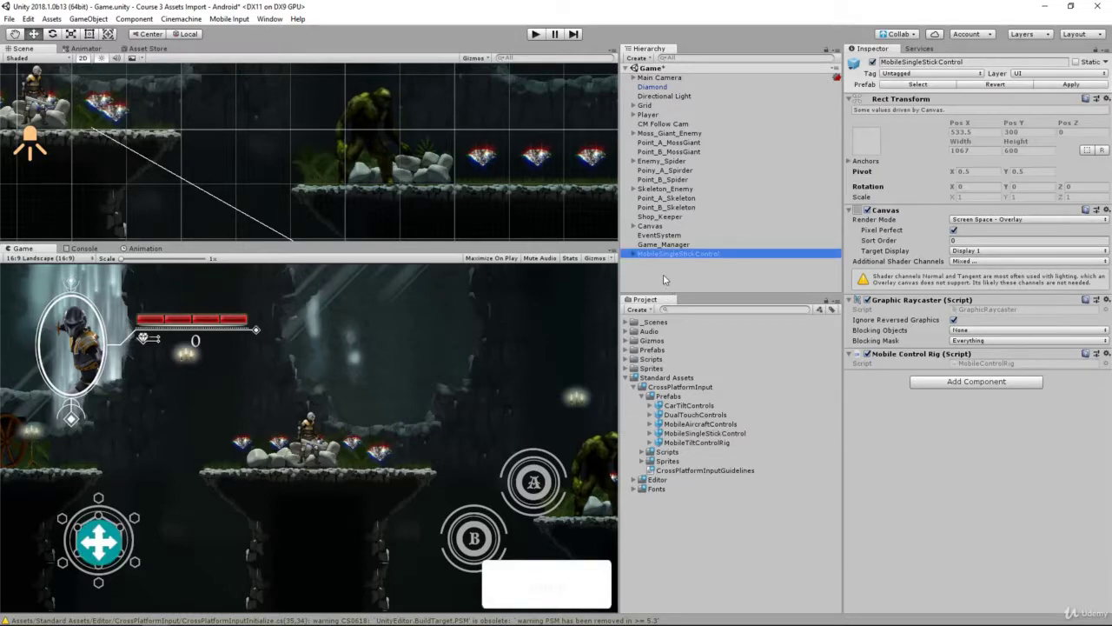
click(18, 129)
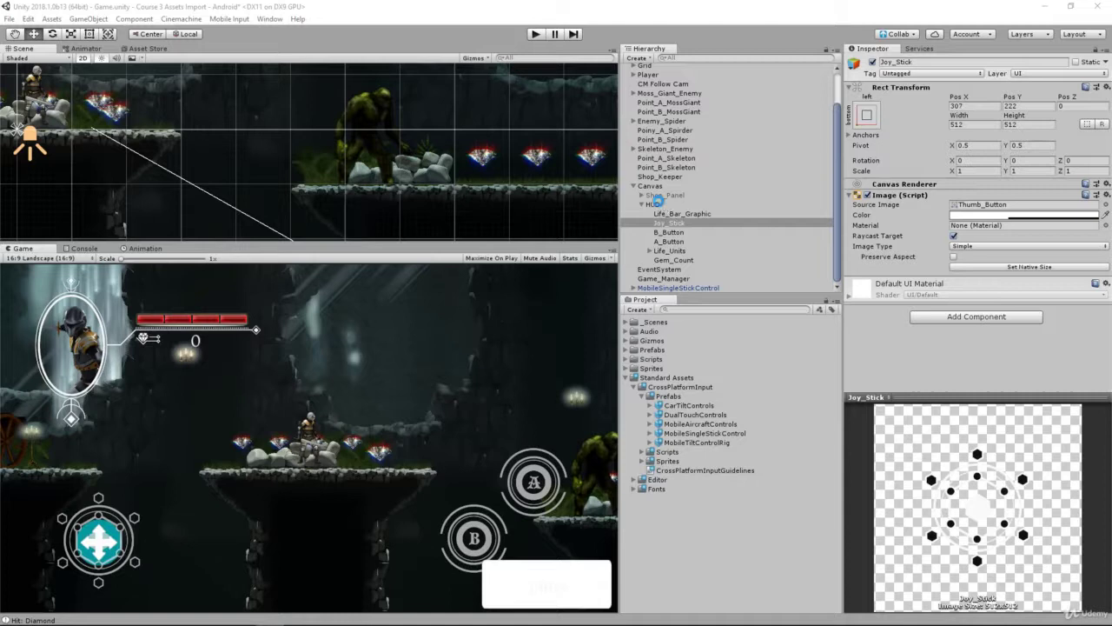
Step: Disable the Image component on Canvas > HUD > Joy_Stick to hide the original joystick ring
click(659, 206)
key(Left)
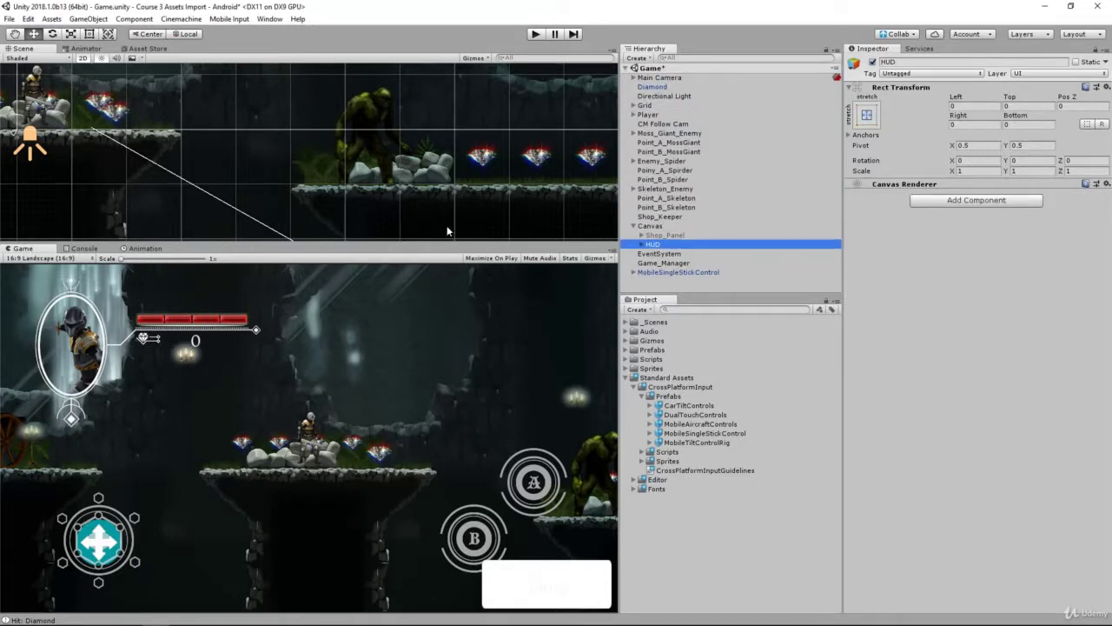
key(Right)
scroll(703, 247, down, 2)
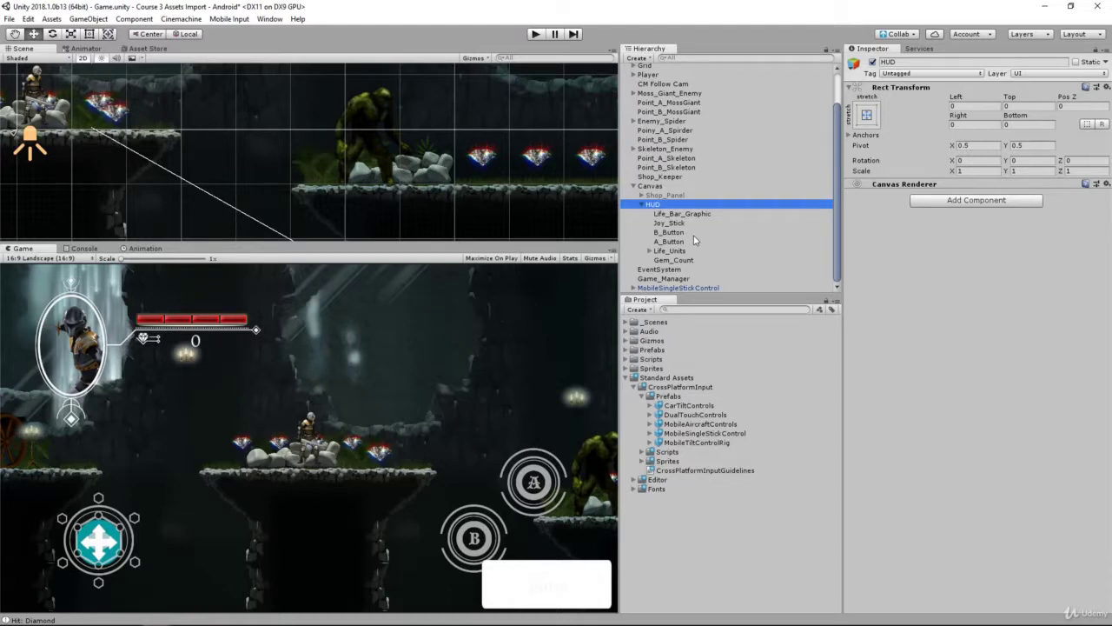
key(Down)
key(Down)
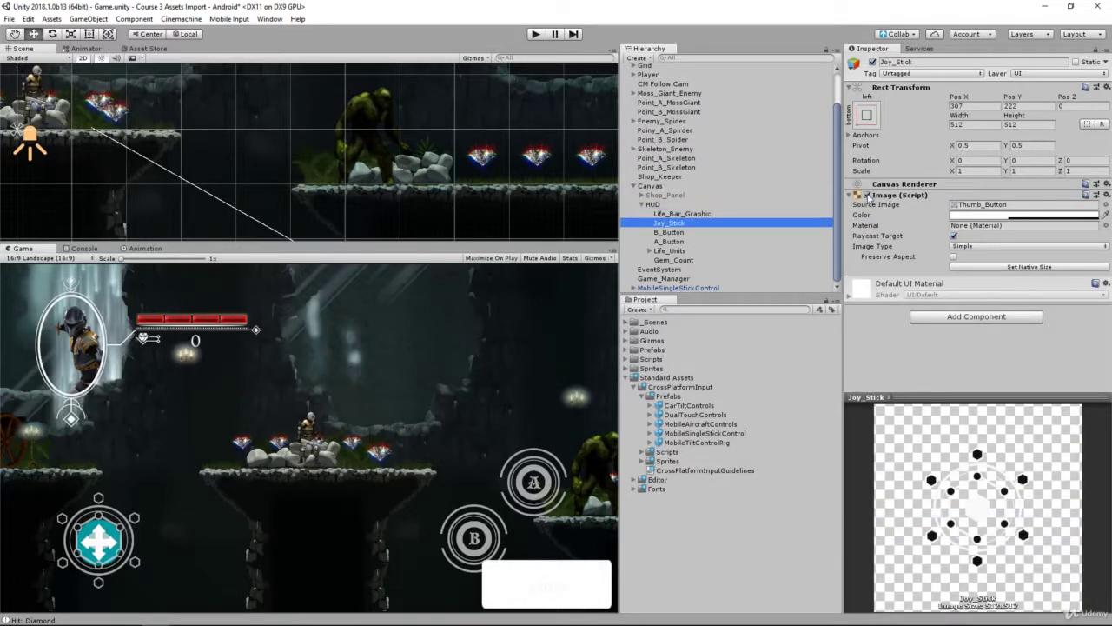
click(868, 196)
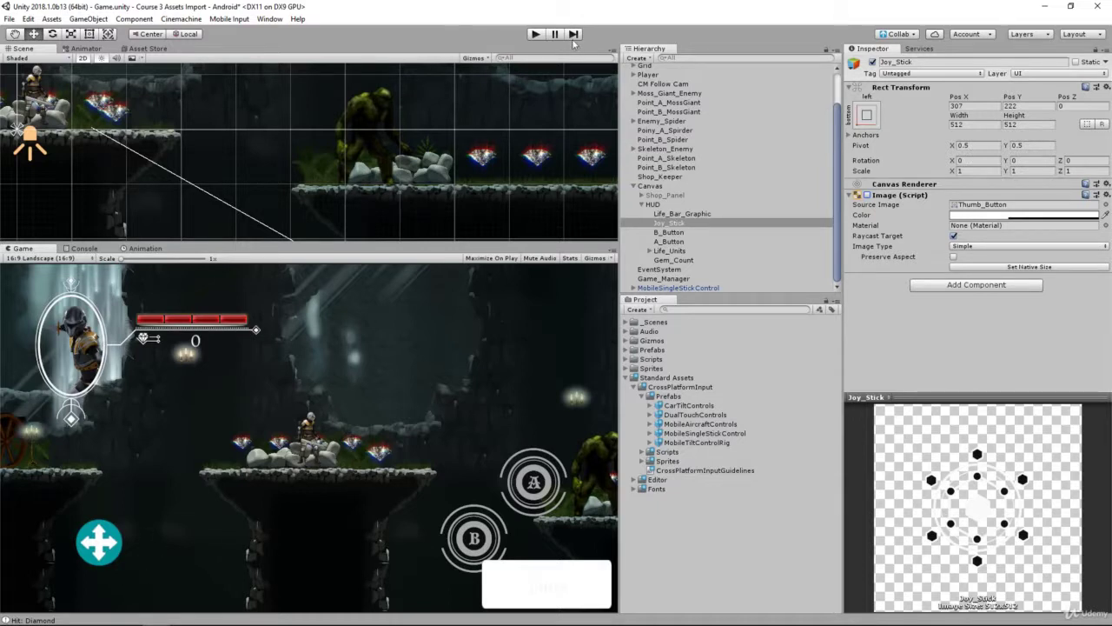
Step: Run the game and drag the teal mobile joystick to steer the player
click(540, 36)
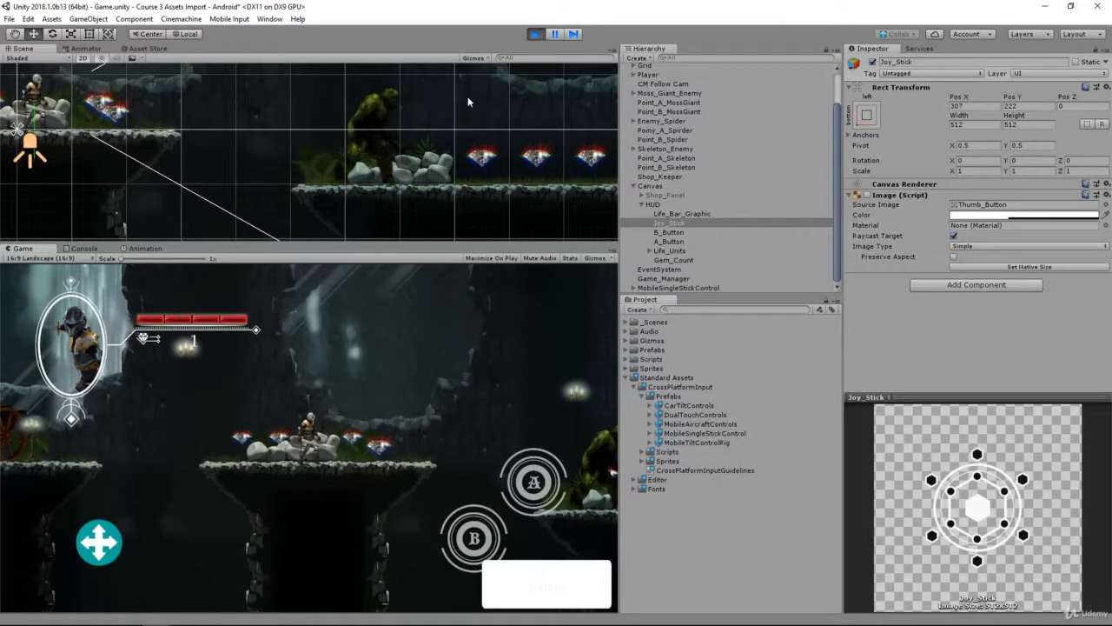
drag(103, 541, 126, 571)
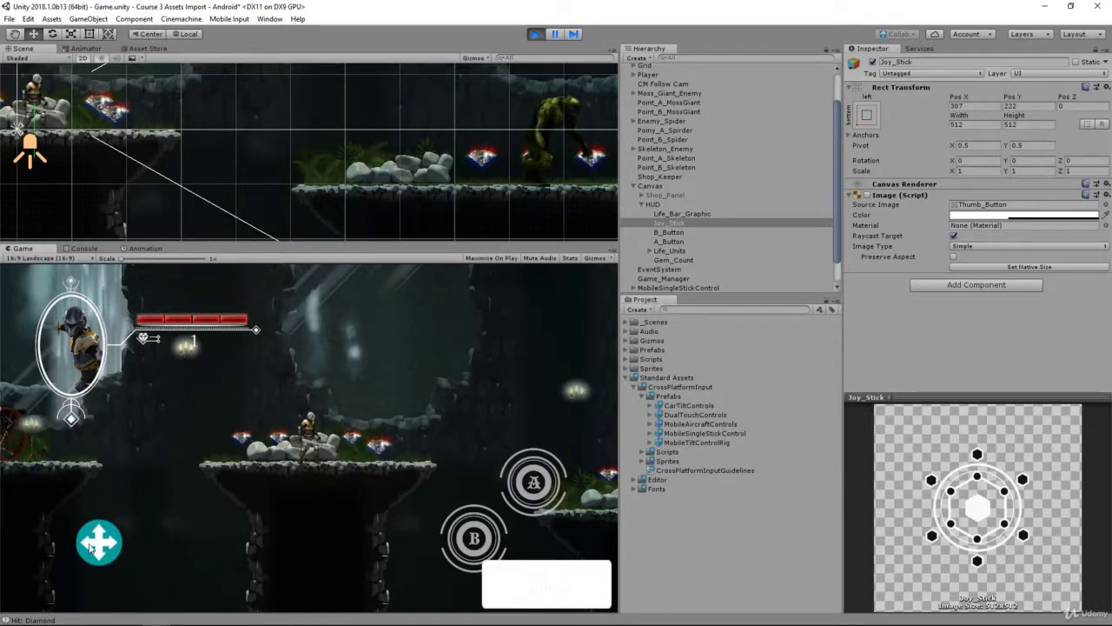
drag(145, 558, 205, 561)
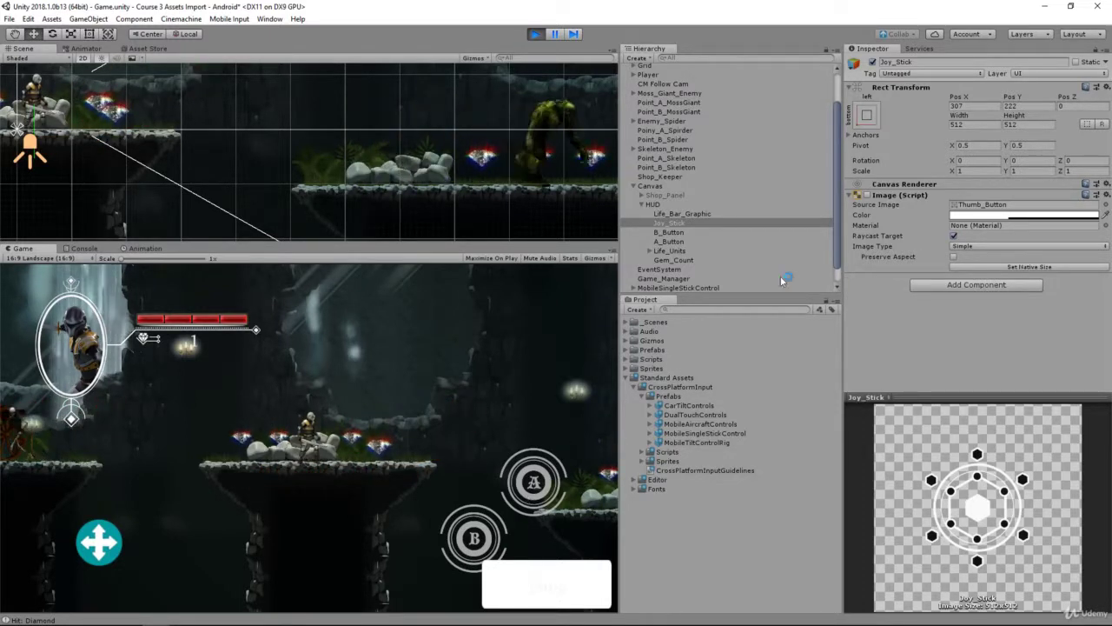
Step: Stop the game and select the MobileJoystick child of MobileSingleStickControl
click(535, 34)
click(679, 287)
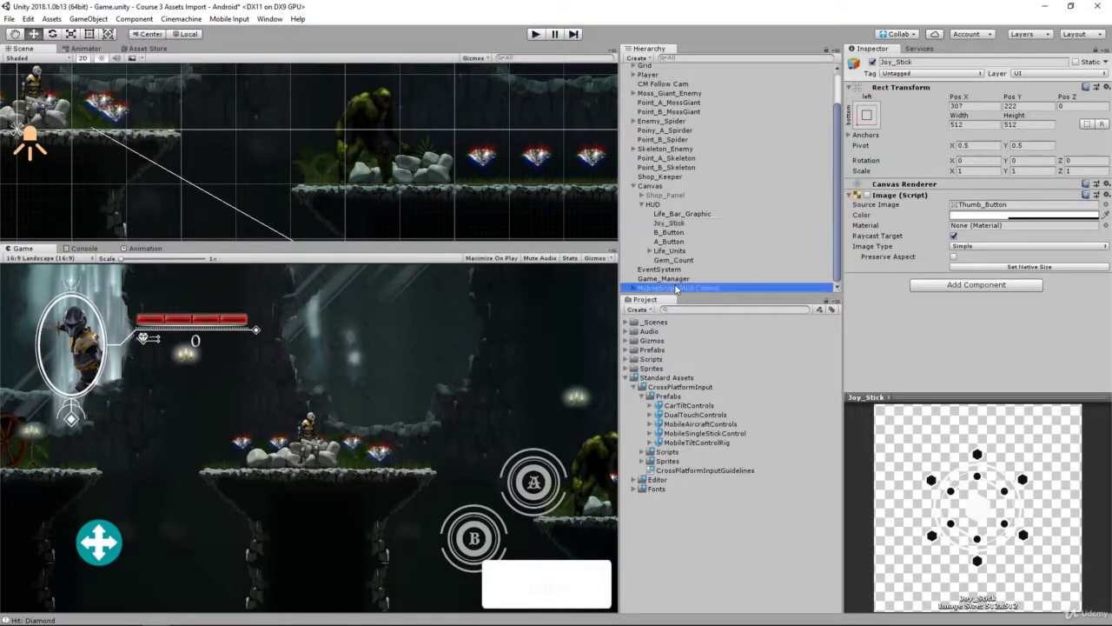
key(Right)
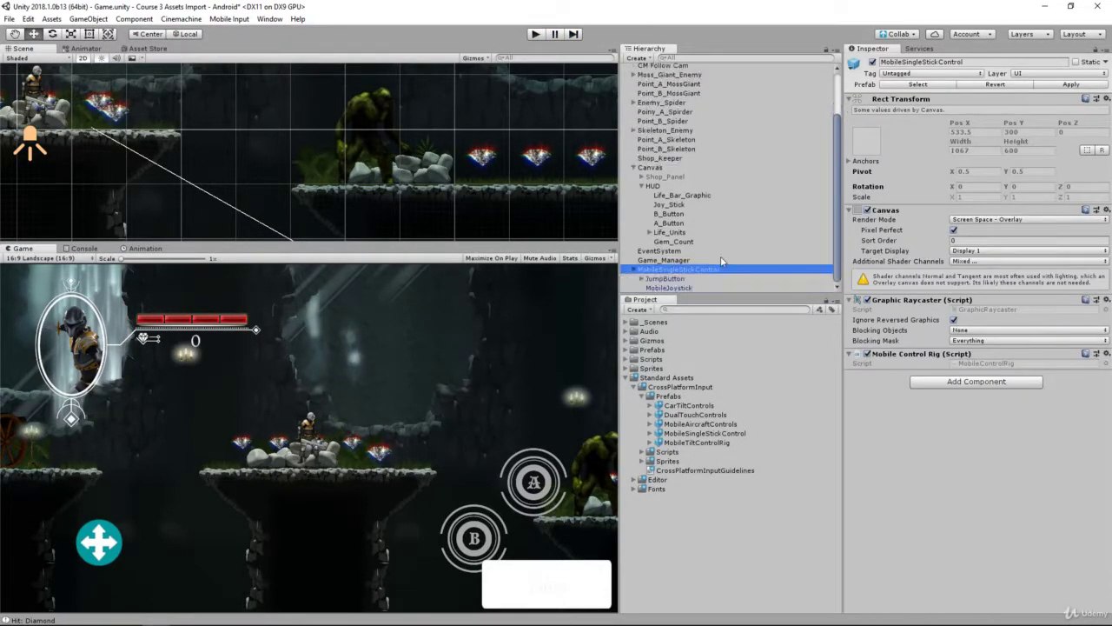
key(Down)
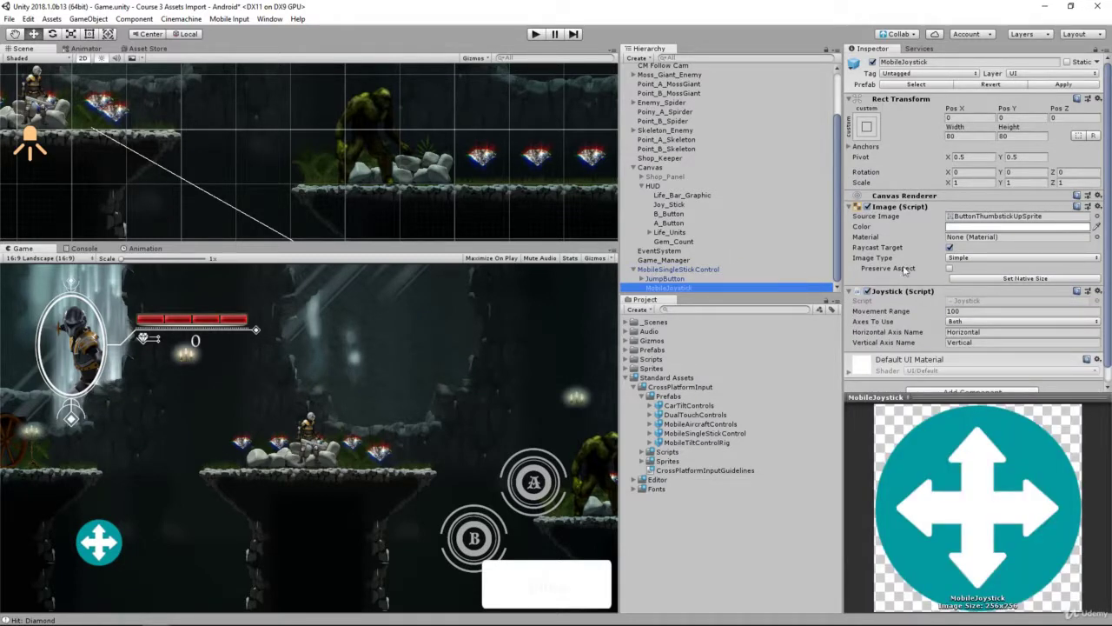
scroll(906, 272, down, 1)
Step: Check Joy_Stick's sprite, then set MobileJoystick's Source Image to Thumb_Button
click(979, 201)
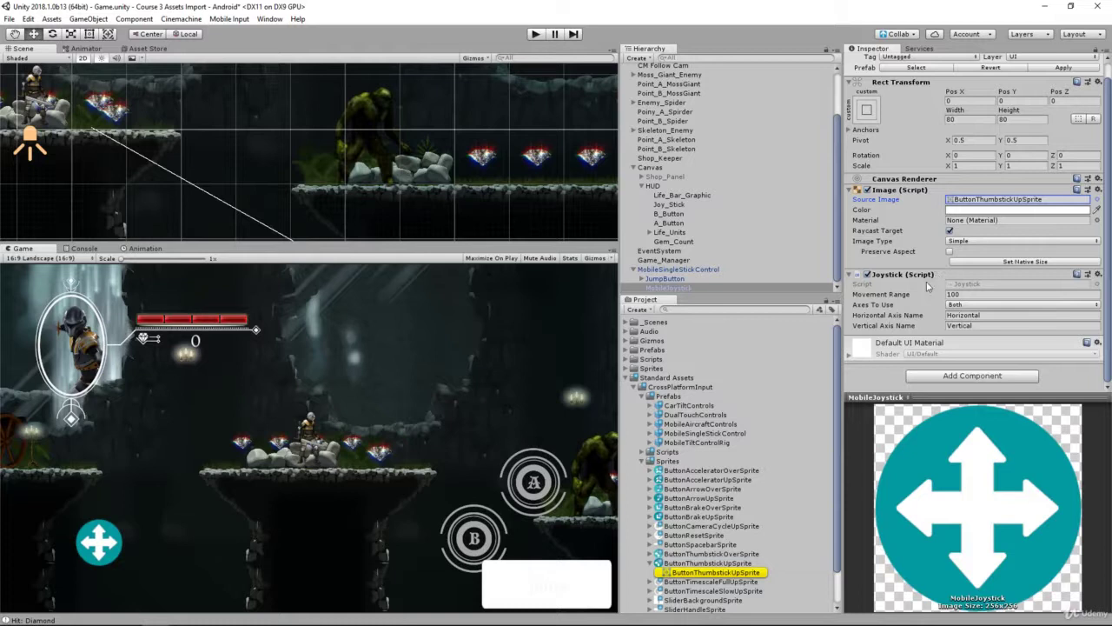
click(627, 377)
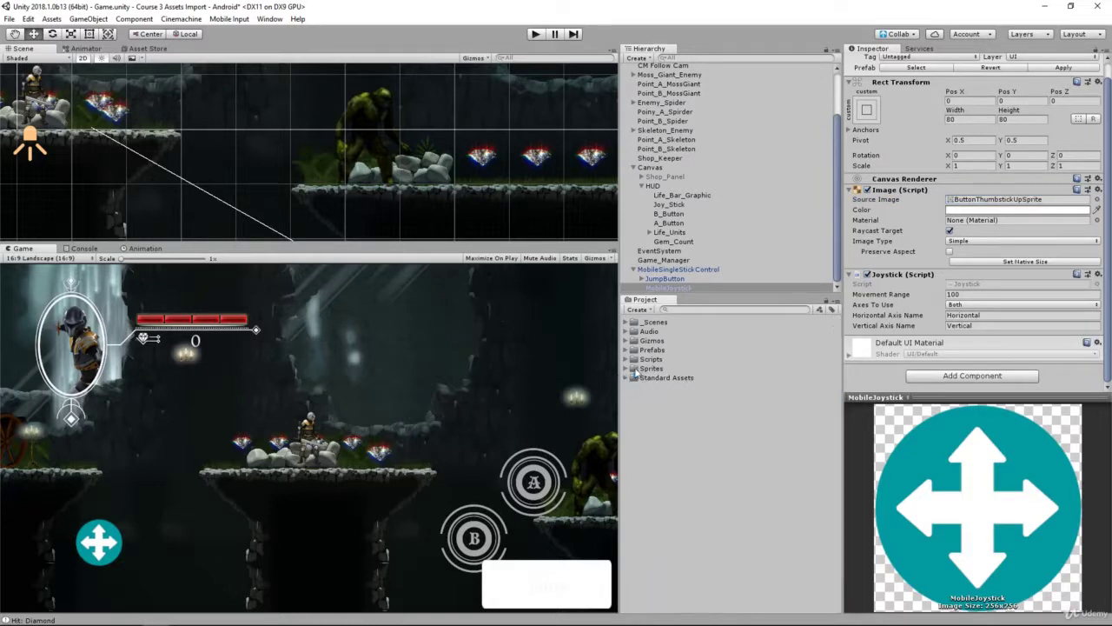
click(677, 204)
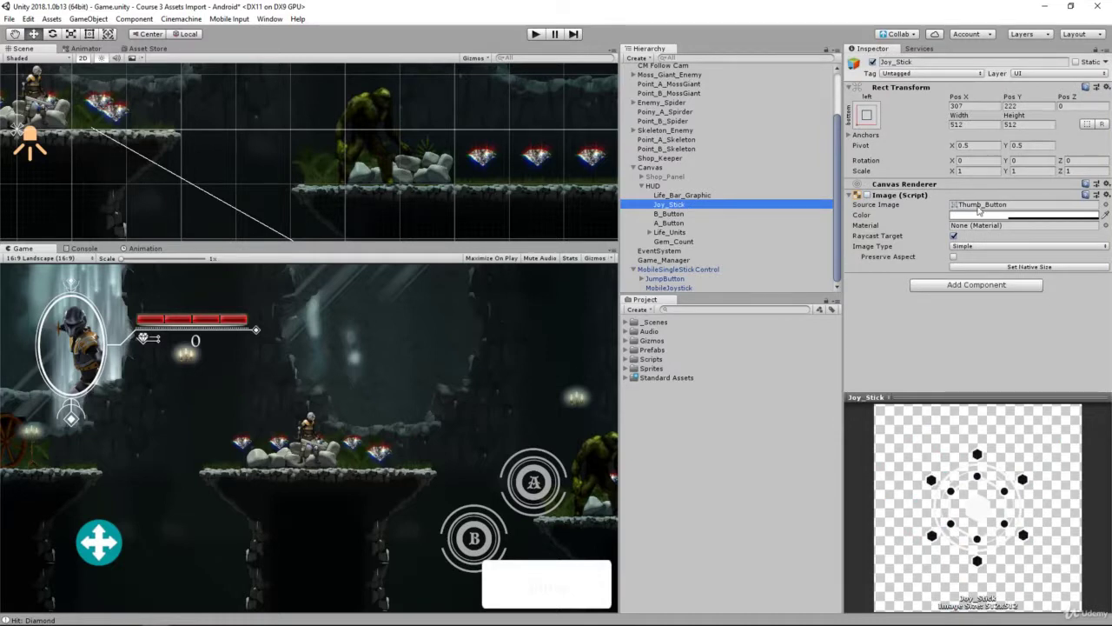
click(980, 207)
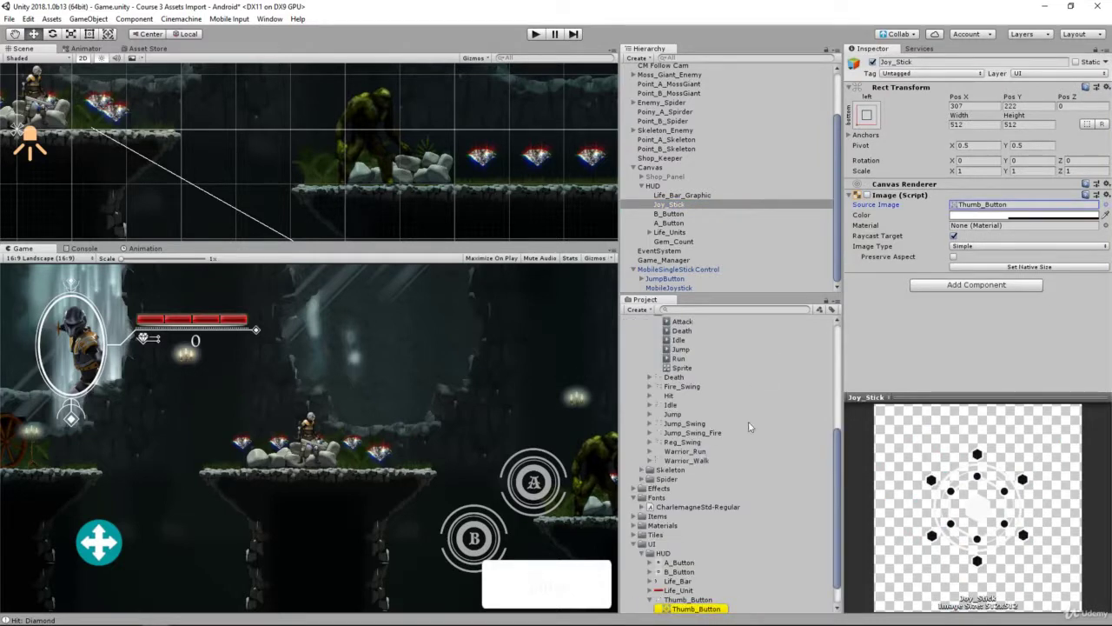
click(673, 288)
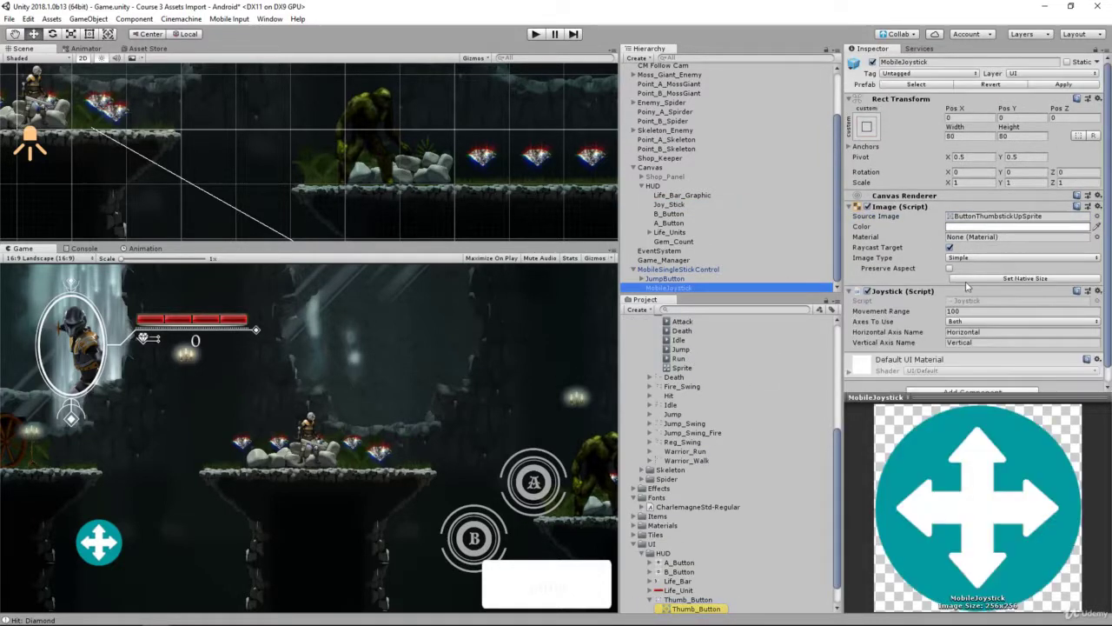
click(1097, 217)
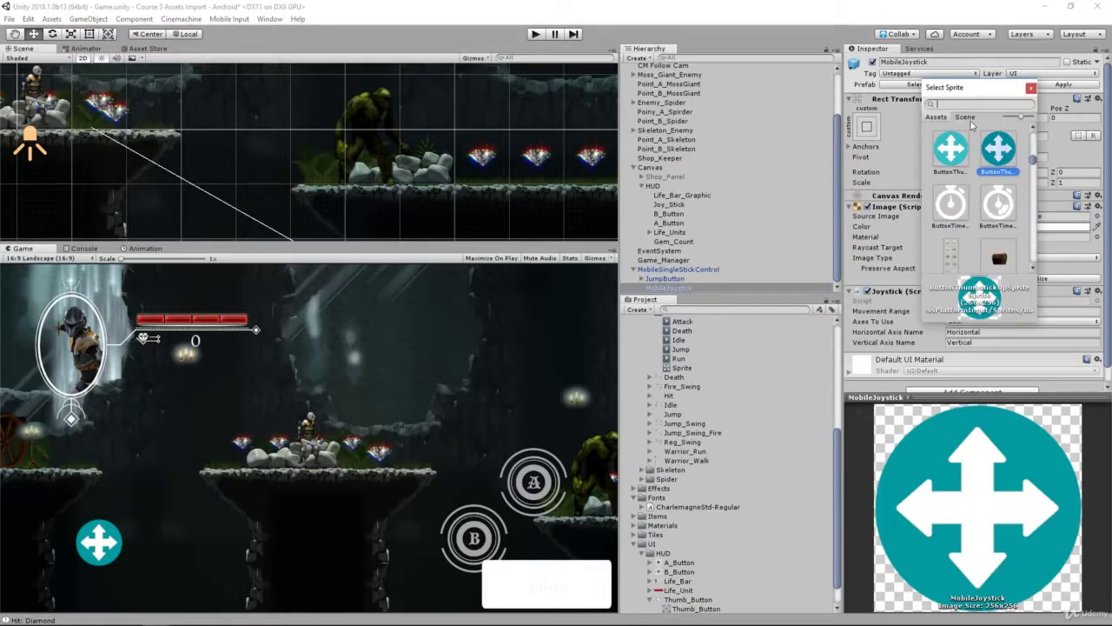
text(thumb)
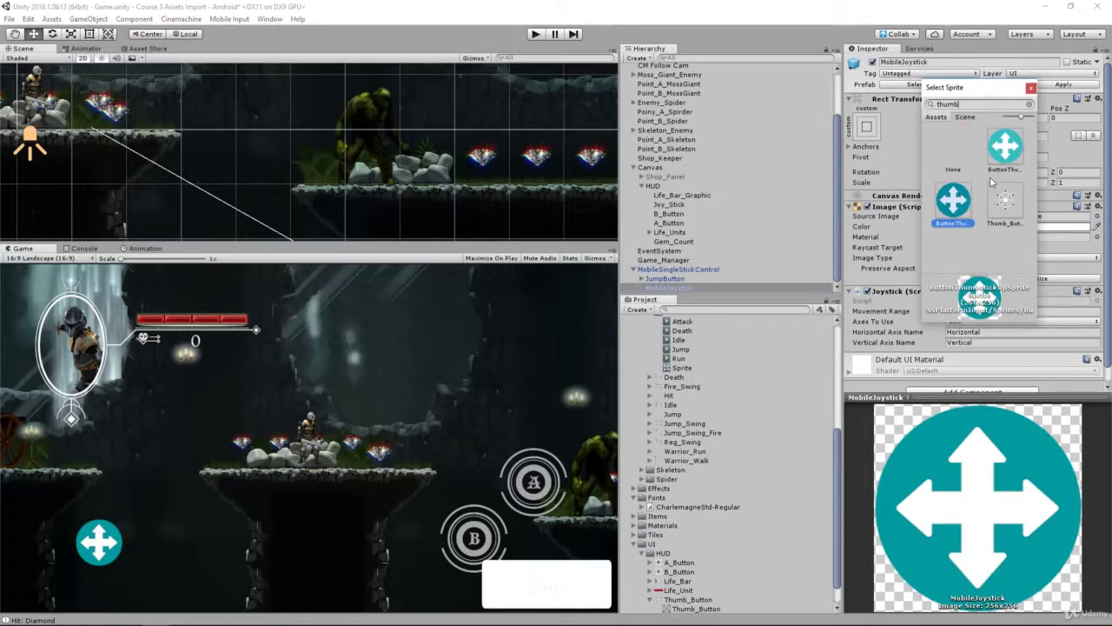
click(1002, 207)
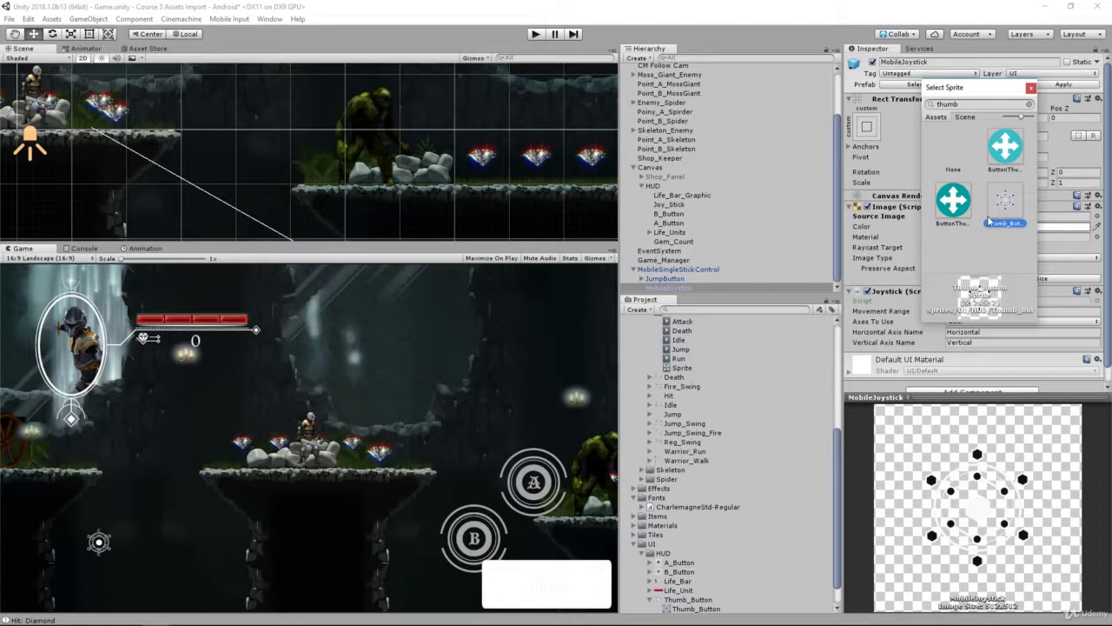
Step: Set the joystick's Rect Transform Width and Height to 512
click(1030, 87)
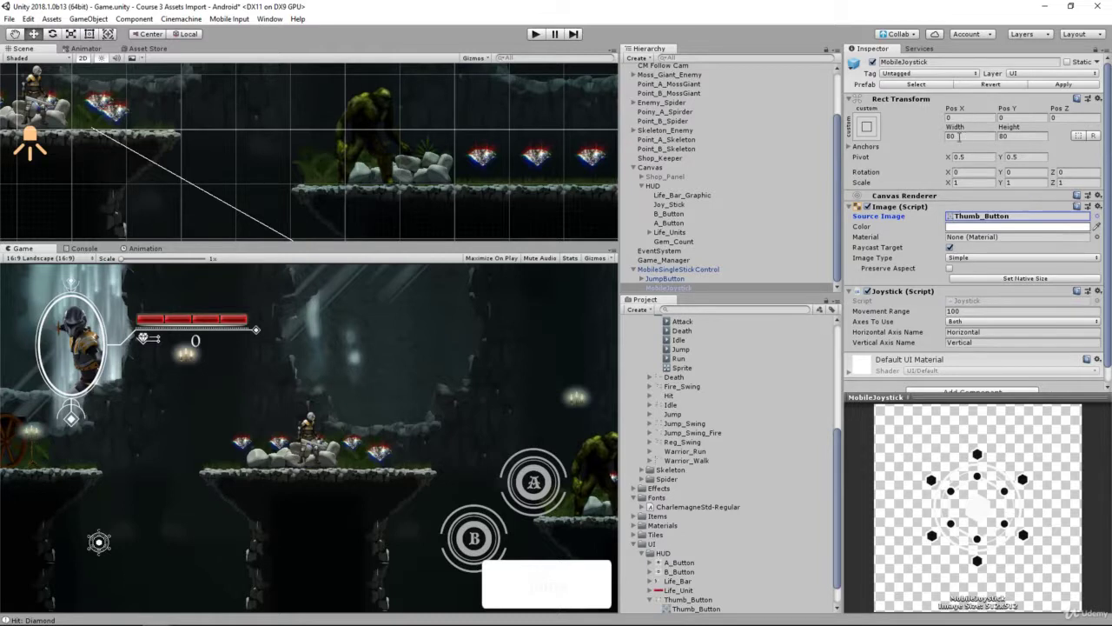
click(963, 137)
text(512)
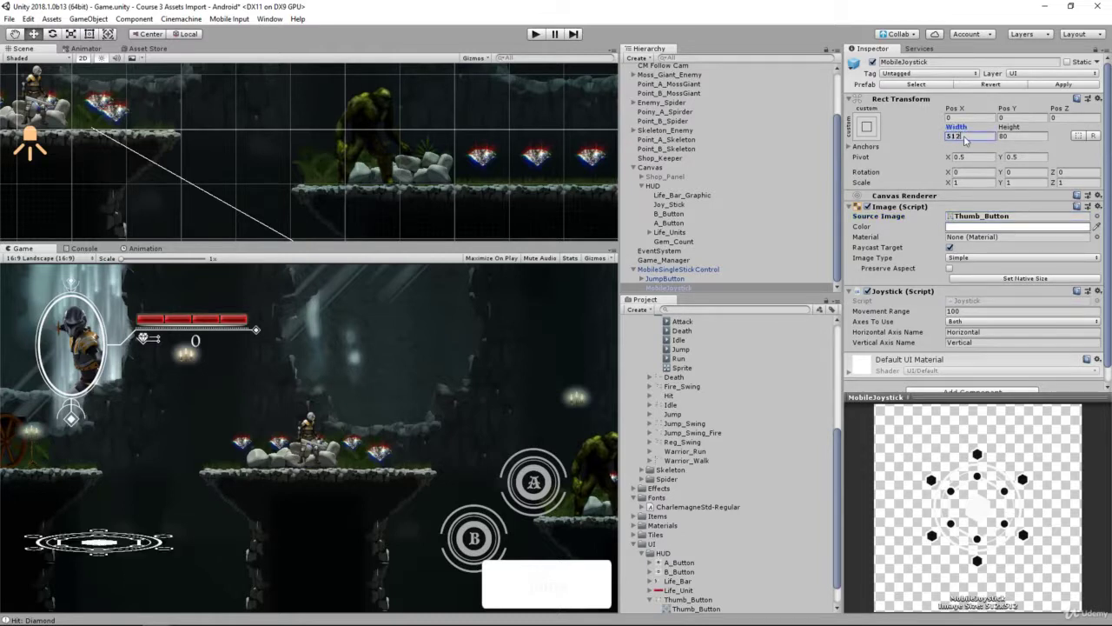
key(Tab)
text(512)
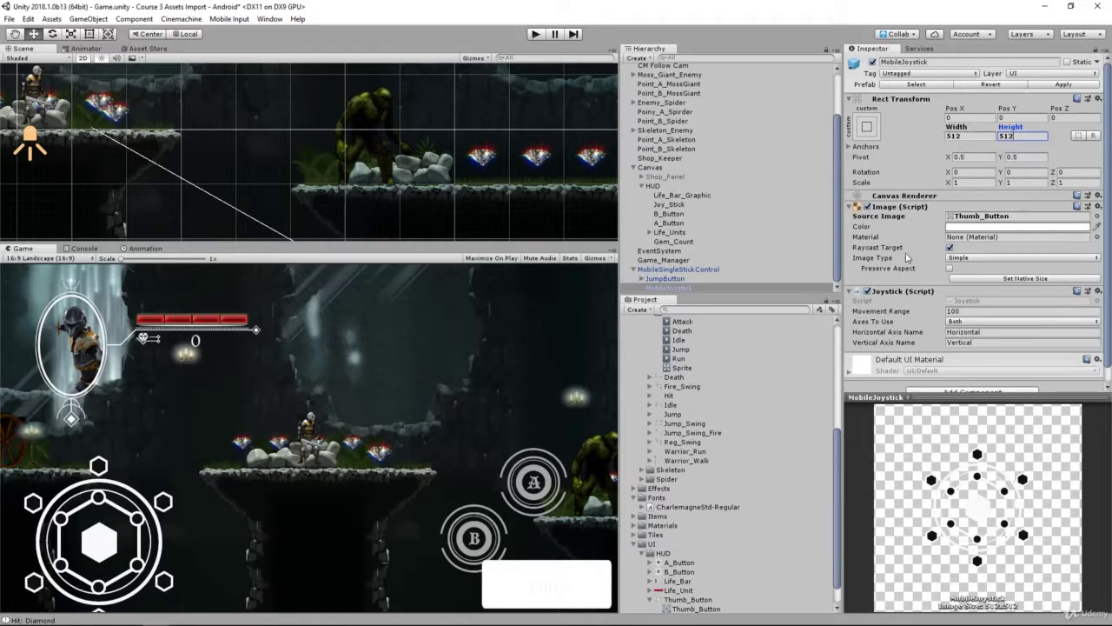
Step: Toggle Preserve Aspect, then set the joystick's Width and Height to 256
scroll(946, 258, down, 1)
click(950, 252)
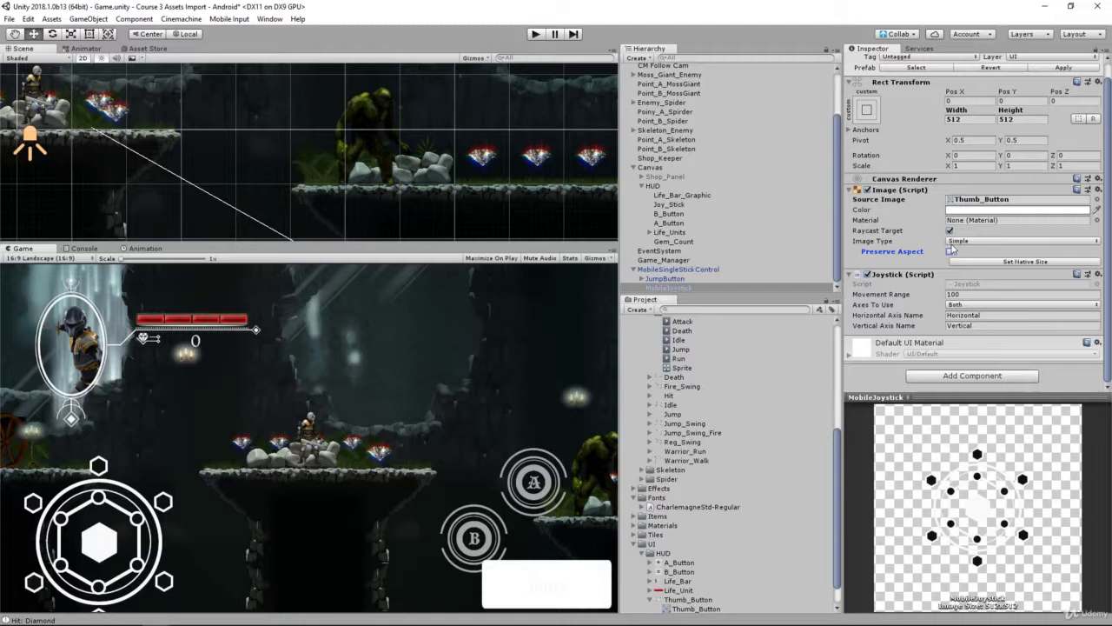
click(950, 252)
click(949, 252)
click(975, 119)
text(256)
key(Tab)
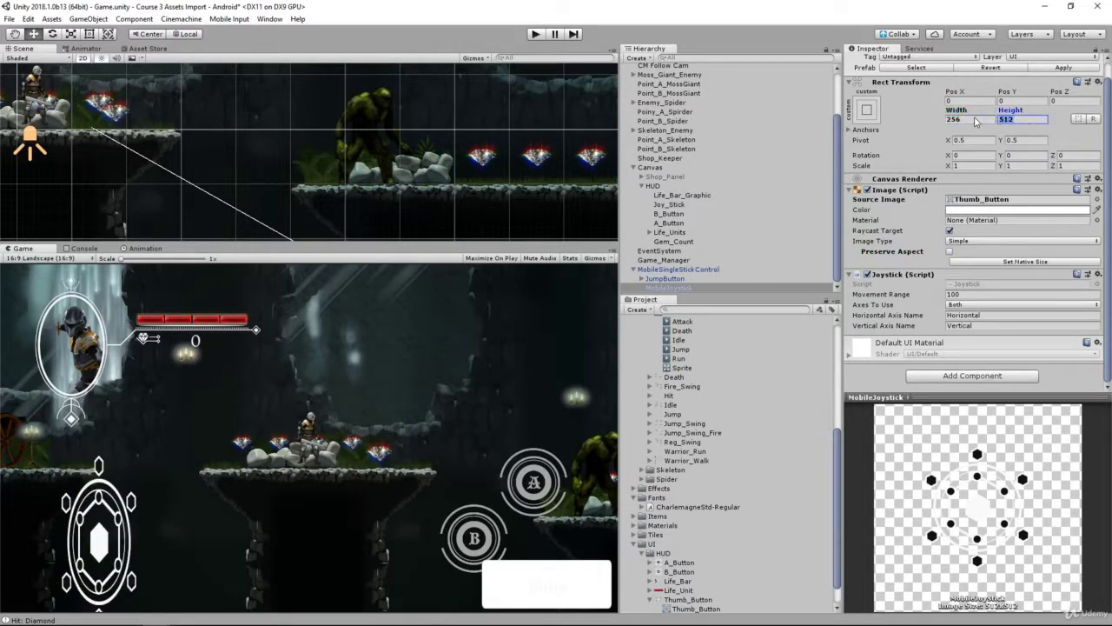
text(256)
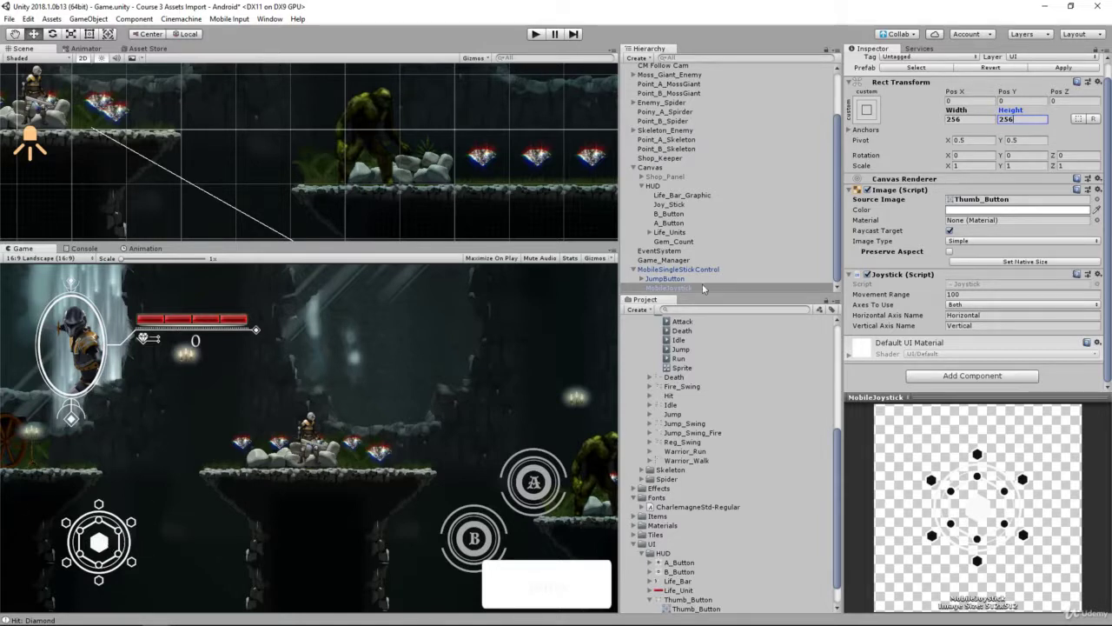
Step: Test the resized joystick in Play mode with Movement Range set to 50
click(536, 34)
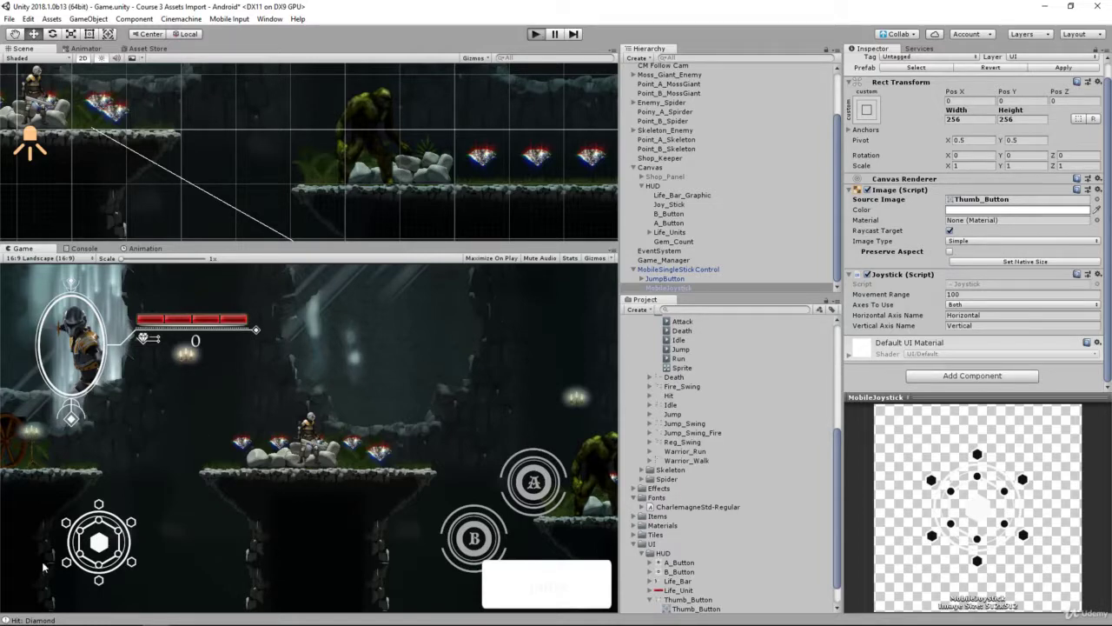
mouse_move(98, 540)
mouse_down()
mouse_move(57, 487)
mouse_move(52, 578)
mouse_move(154, 495)
mouse_move(52, 557)
mouse_move(38, 584)
mouse_move(95, 543)
mouse_up()
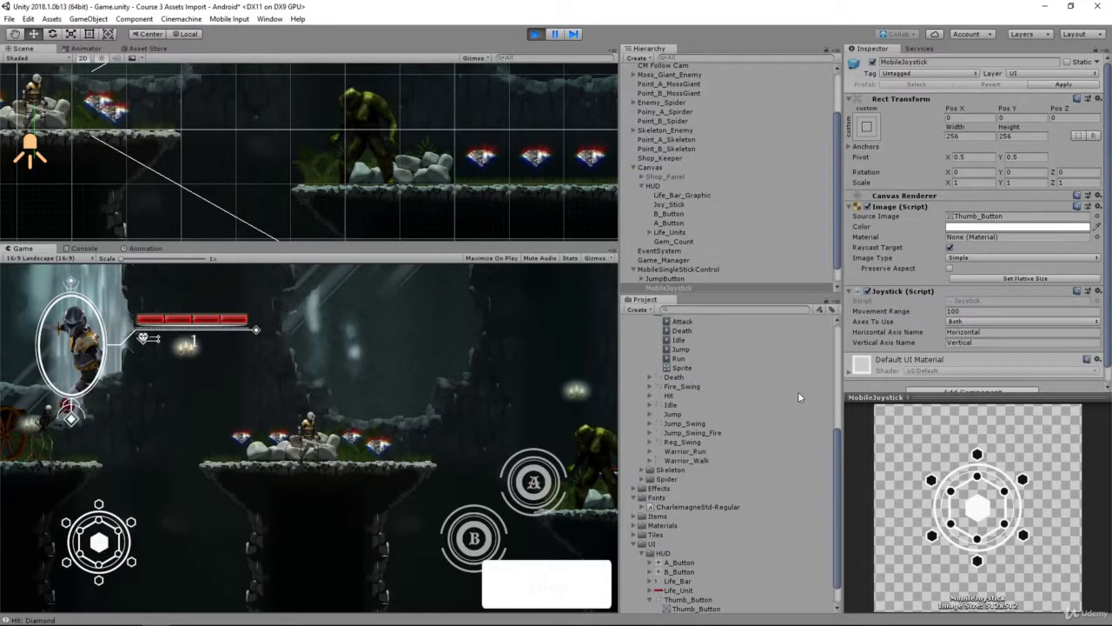
click(973, 311)
text(50)
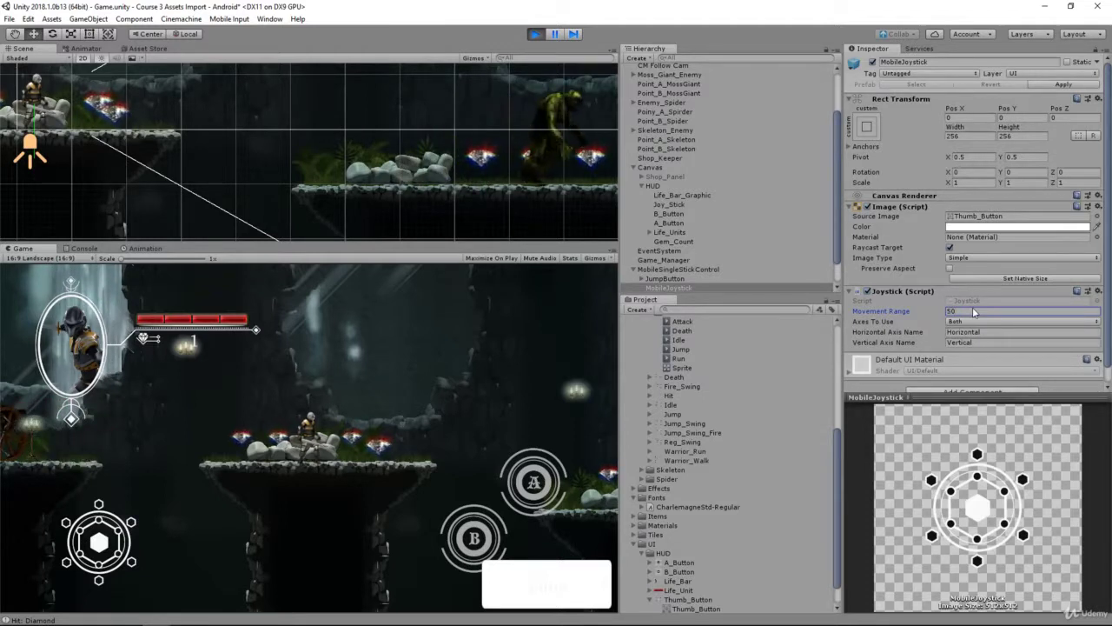
drag(99, 541, 48, 529)
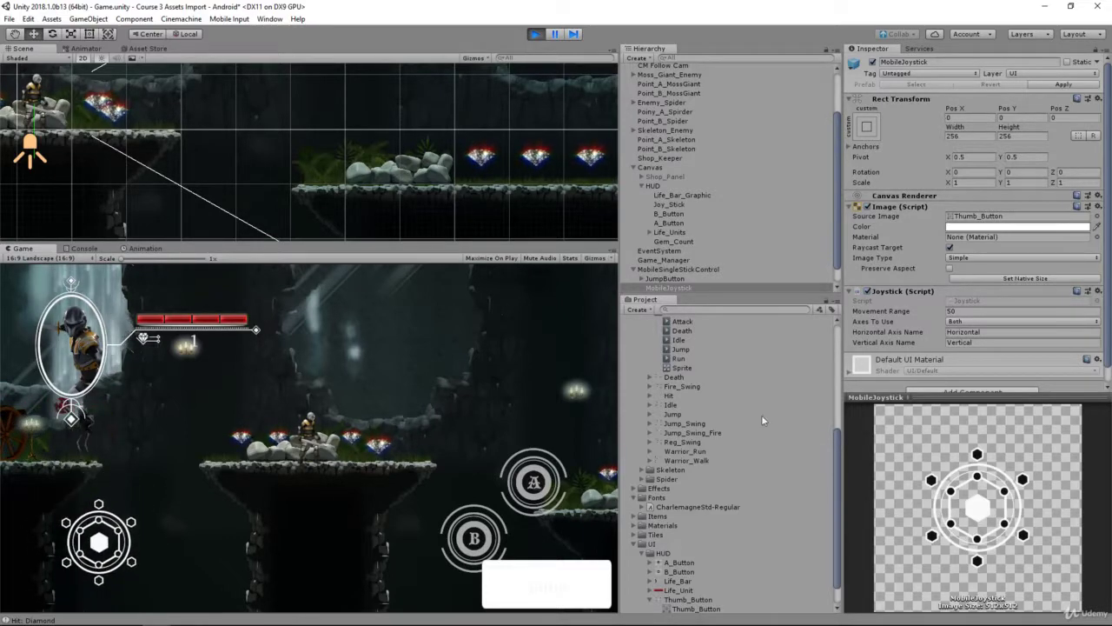
Step: Exit Play mode, set Movement Range to 50 again, and save the scene
click(534, 34)
click(961, 312)
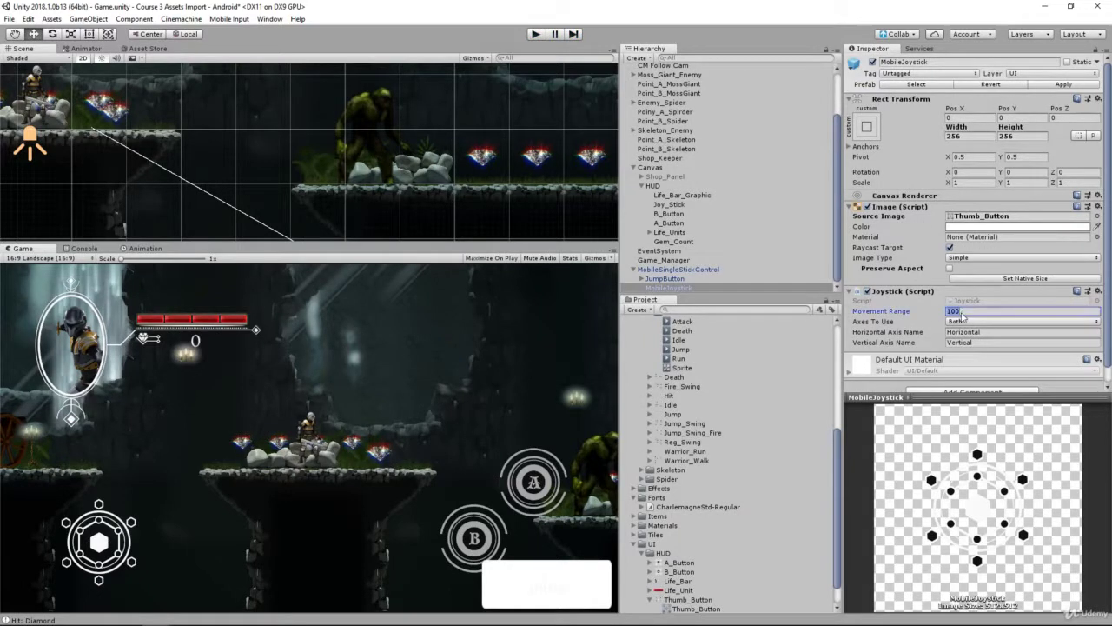
text(50)
key(ctrl+s)
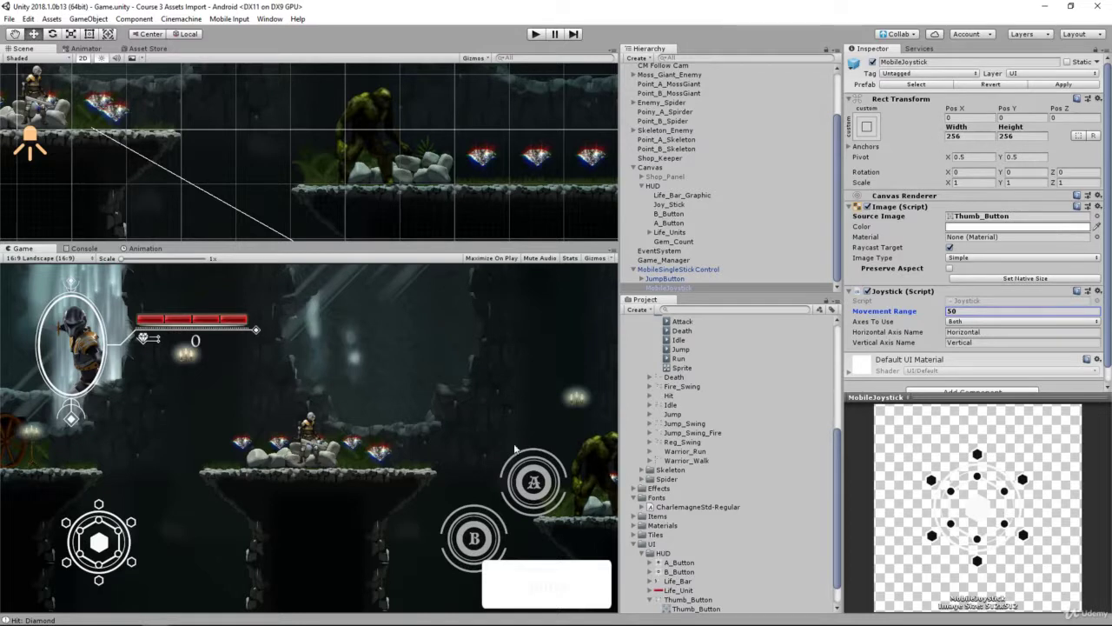
Step: Disable the Image component on both A_Button and B_Button, then collapse HUD
click(680, 223)
ctrl+click(675, 214)
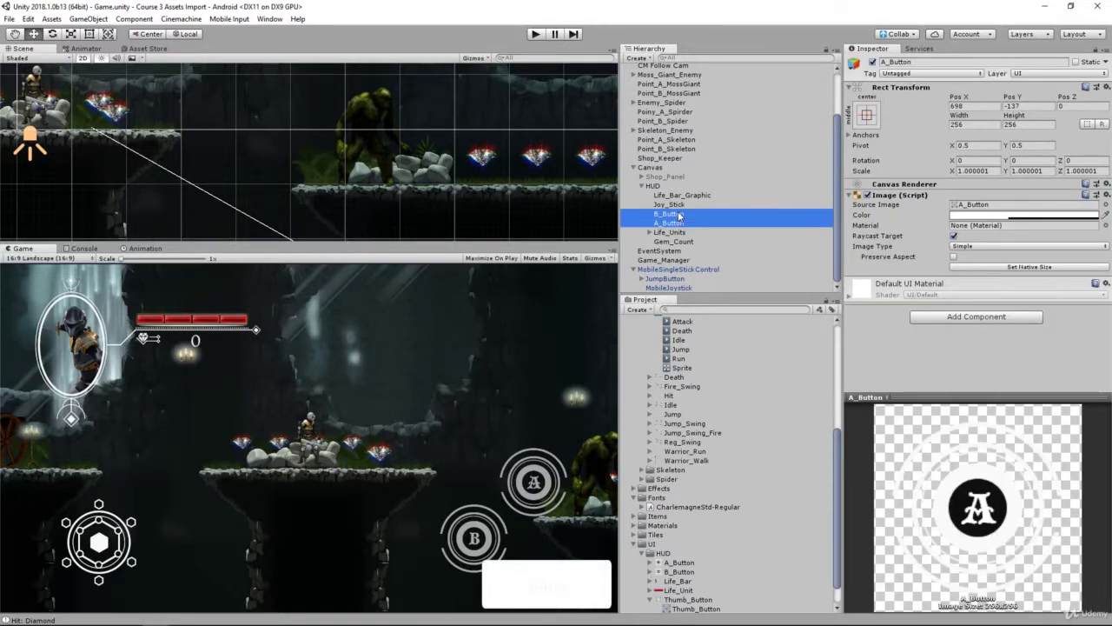
click(868, 195)
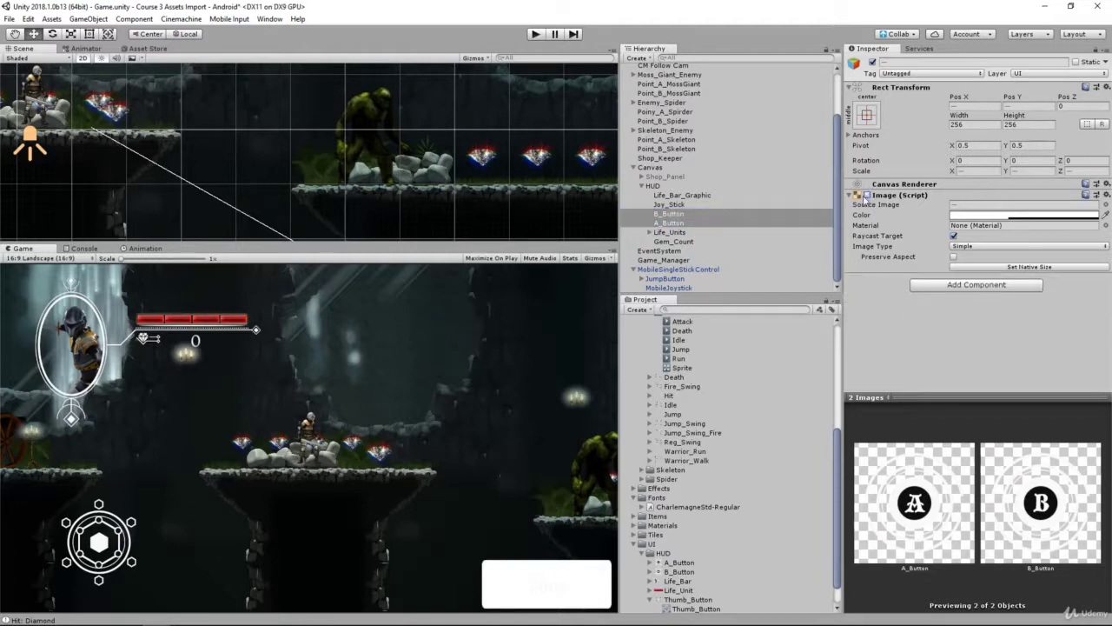
click(669, 187)
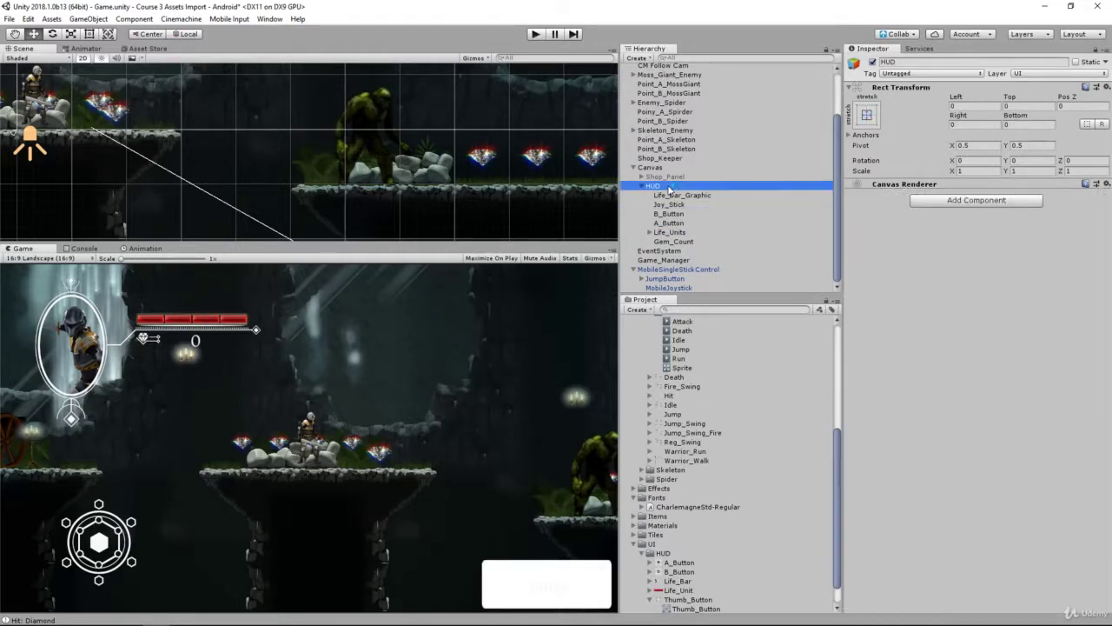
key(Left)
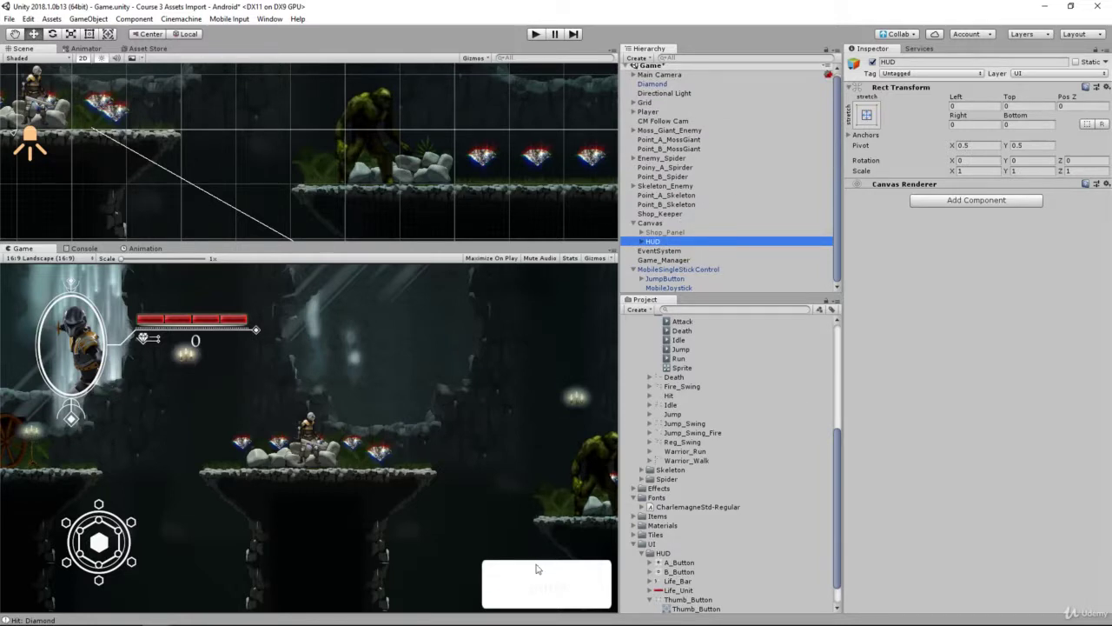
Step: Rename the mobile JumpButton to A_Button
click(665, 278)
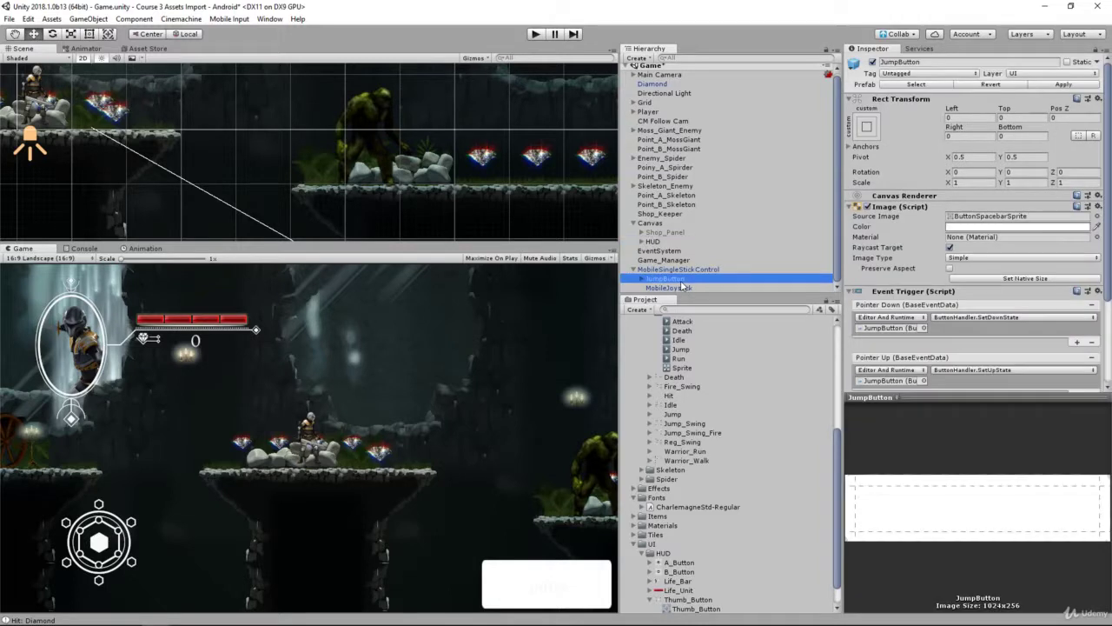
click(926, 64)
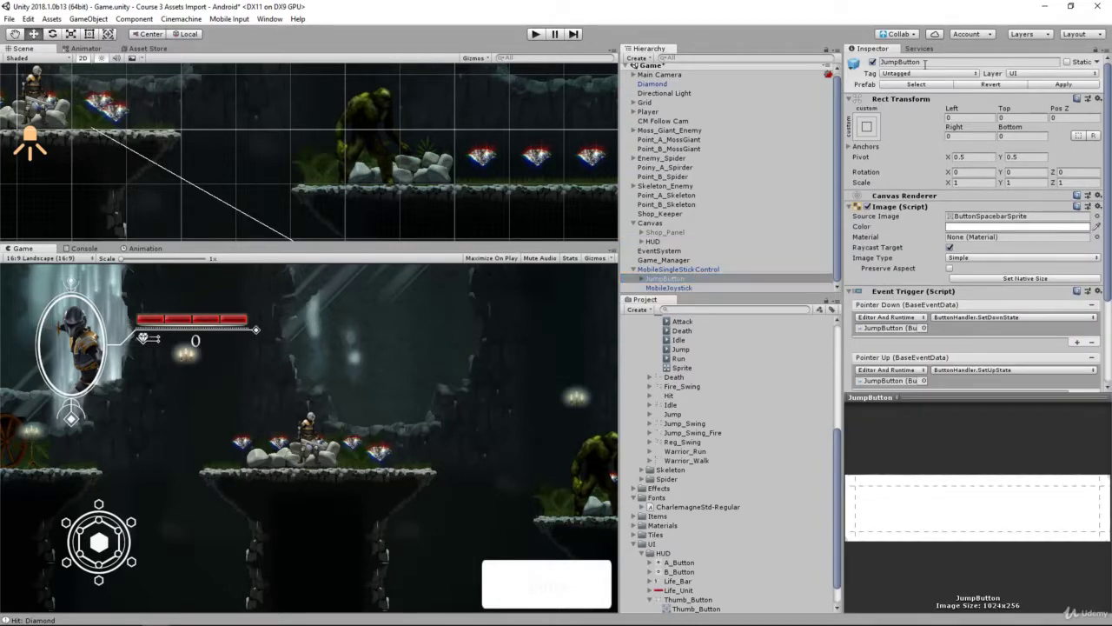
click(925, 64)
text(A)
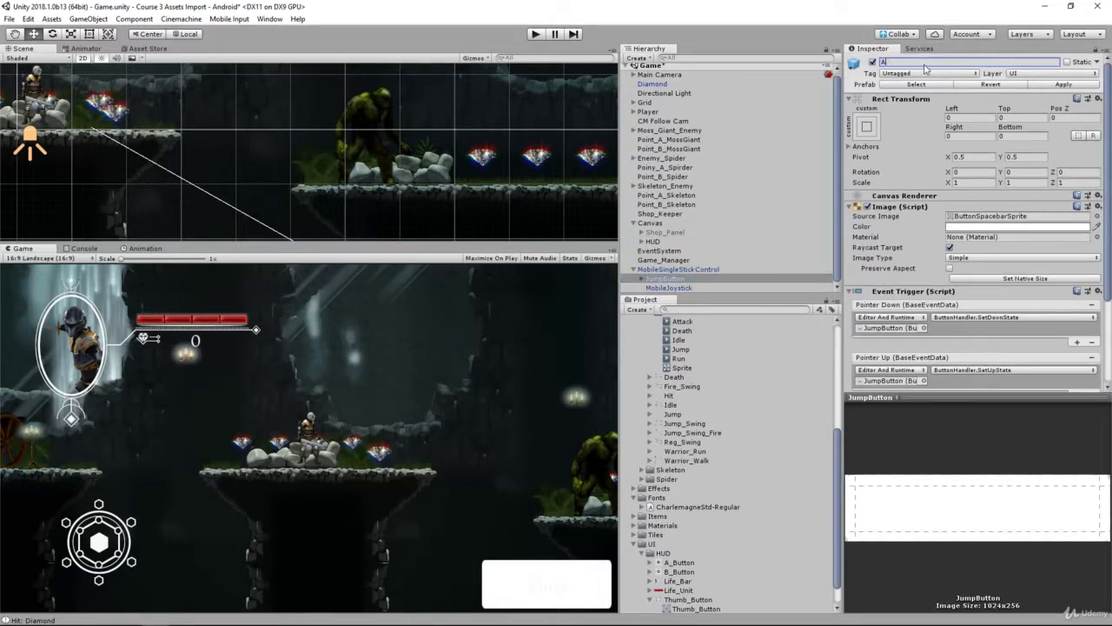
text(_Button)
key(Return)
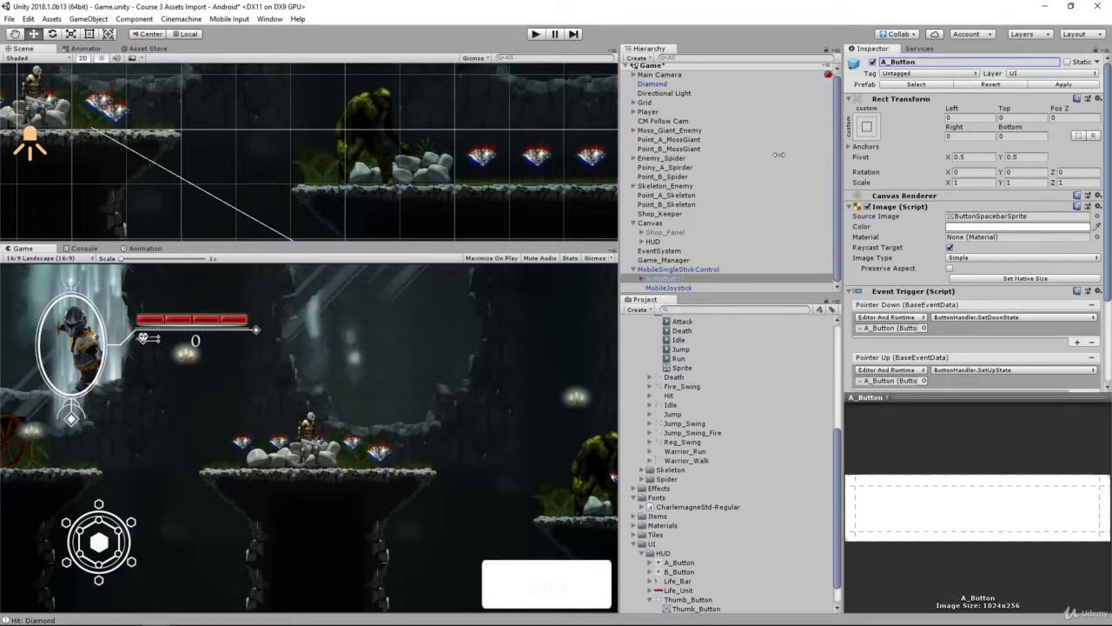
Step: Set A_Button's Source Image to the A_Button sprite
click(671, 279)
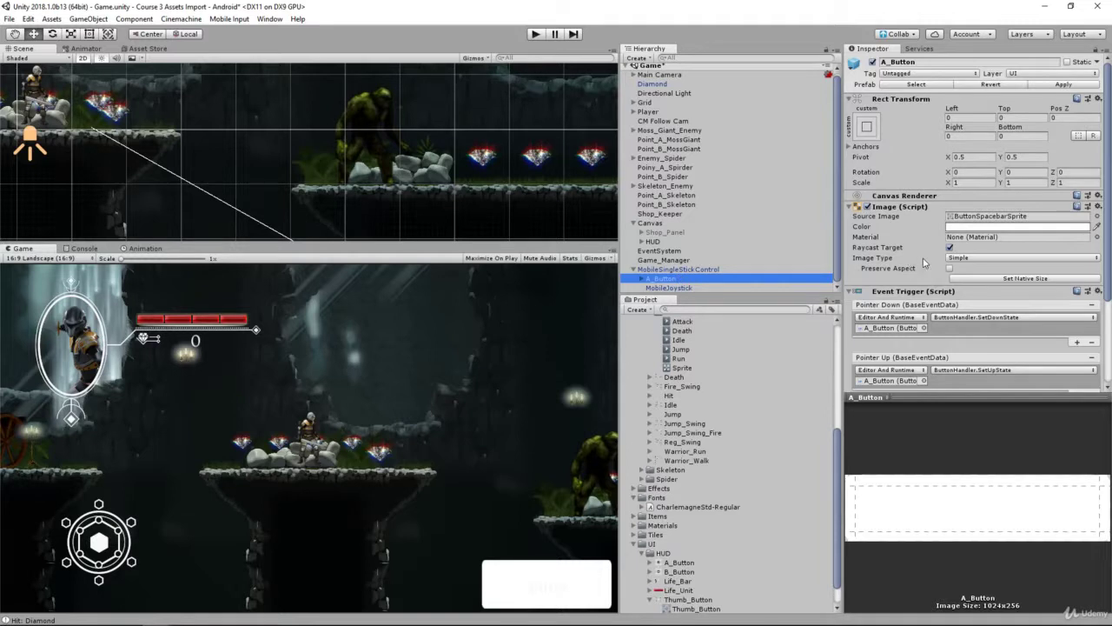
click(1098, 216)
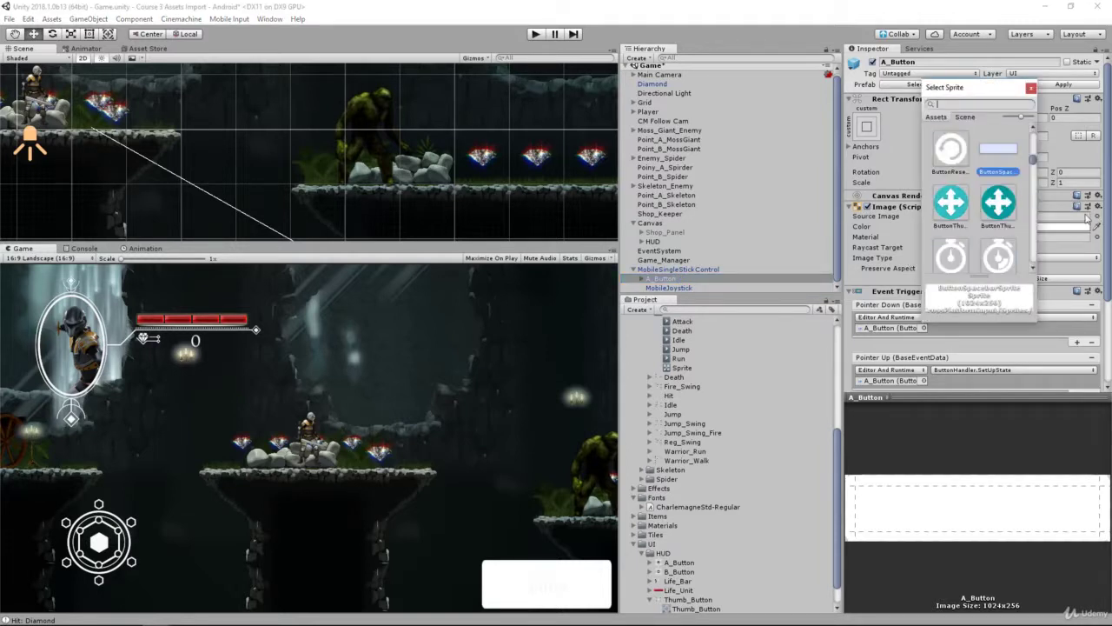
text(a)
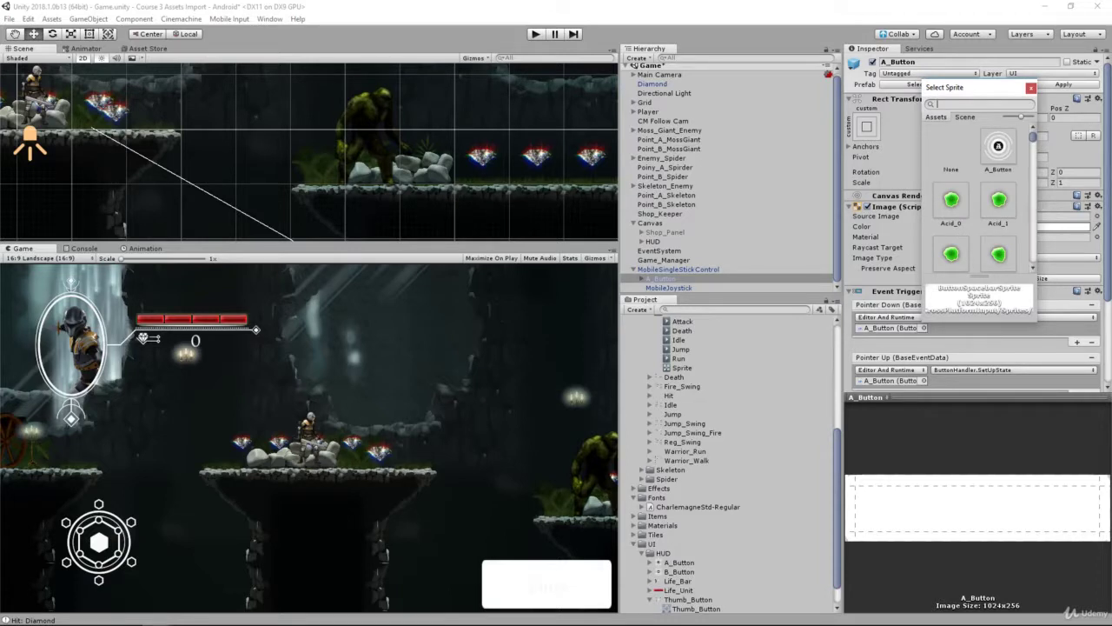
click(1006, 151)
click(880, 214)
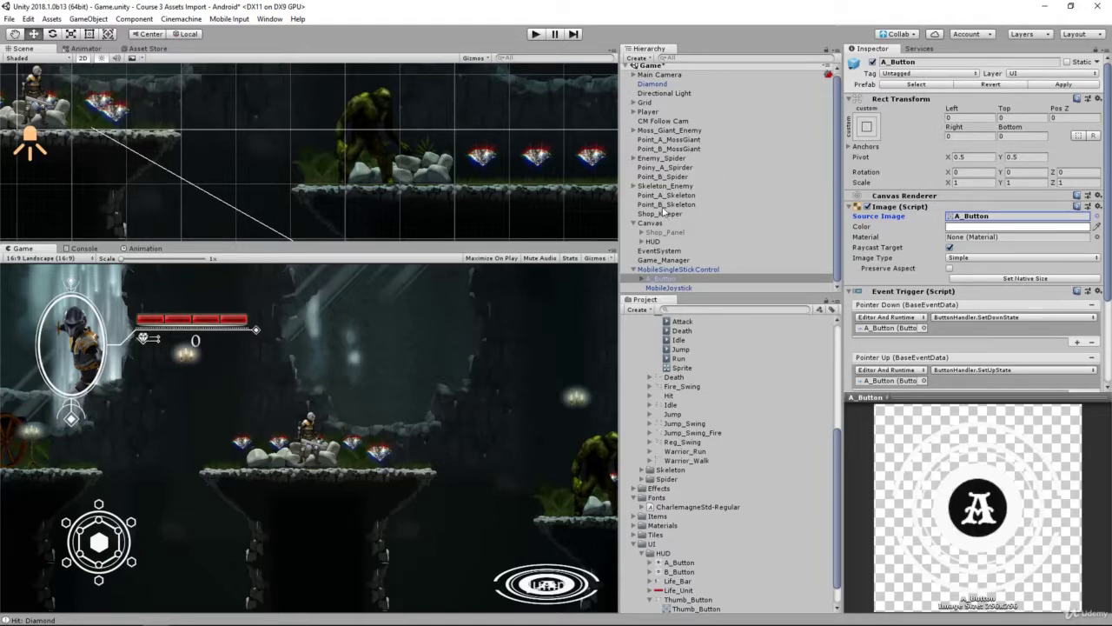
Step: Expand the HUD group and enable the Image on HUD/A_Button
click(653, 241)
click(646, 241)
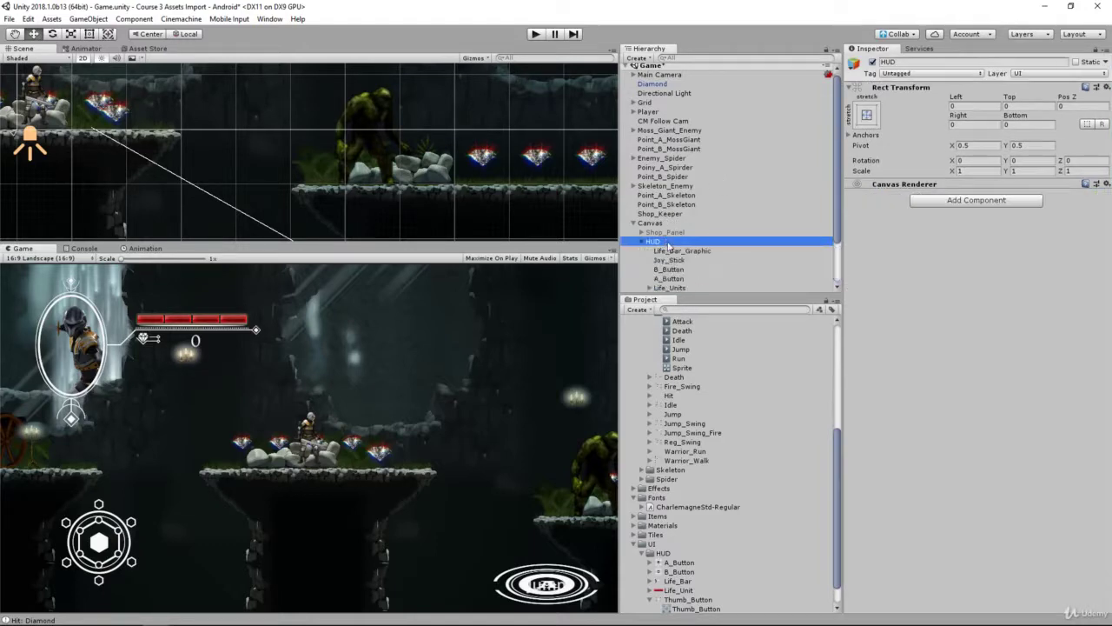
click(669, 260)
click(683, 269)
click(671, 278)
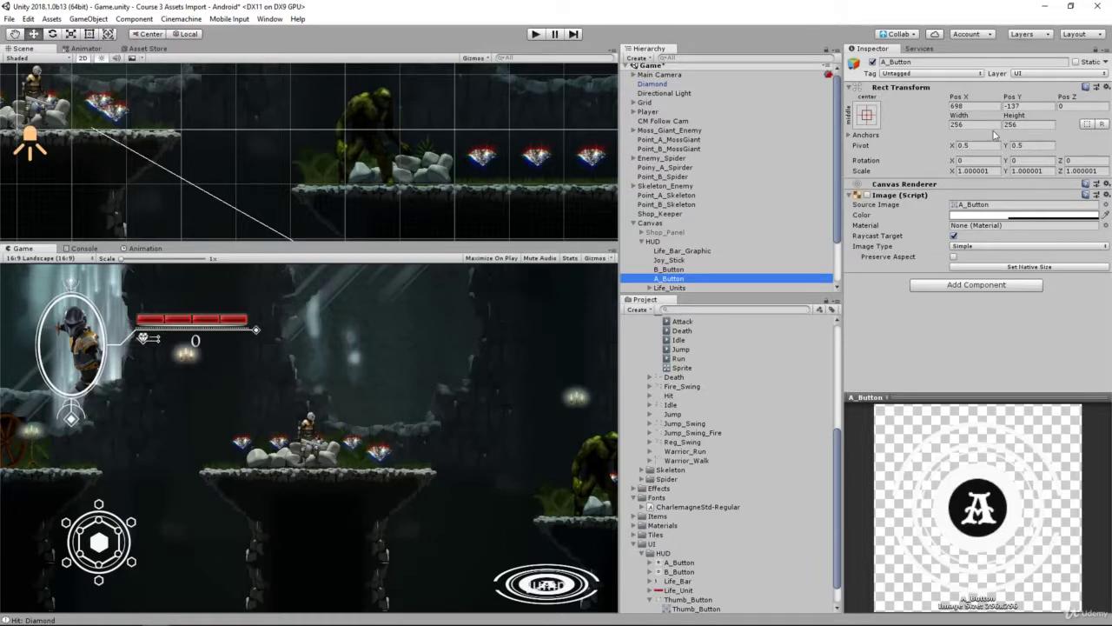
click(867, 194)
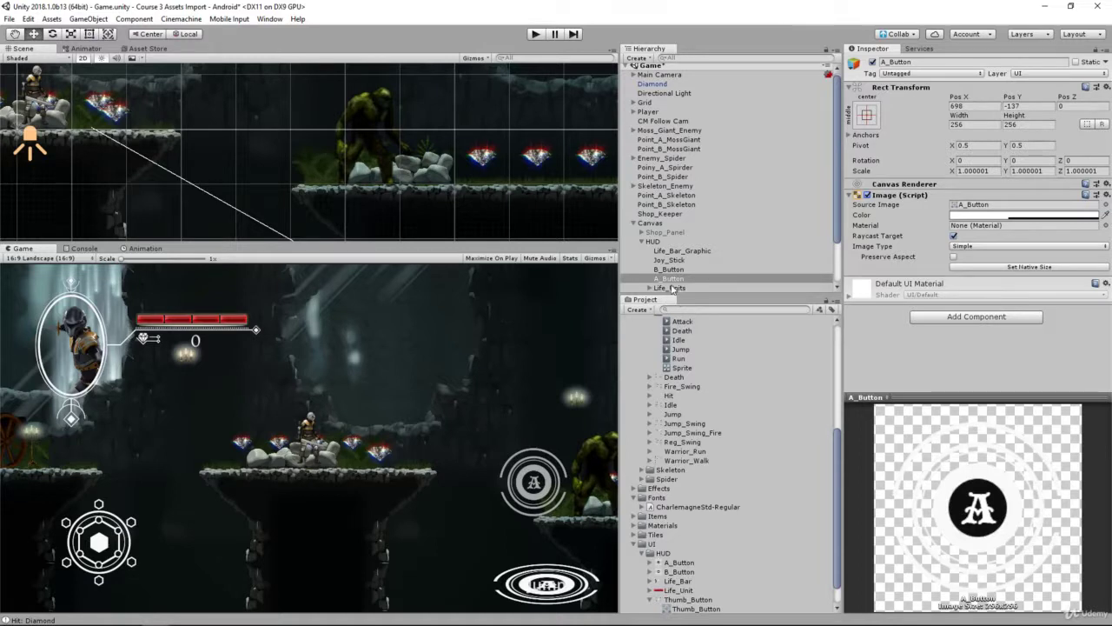
Step: Keep the mobile A_Button's top offset at 0 and leave its anchoring unchanged
scroll(687, 270, down, 2)
click(678, 279)
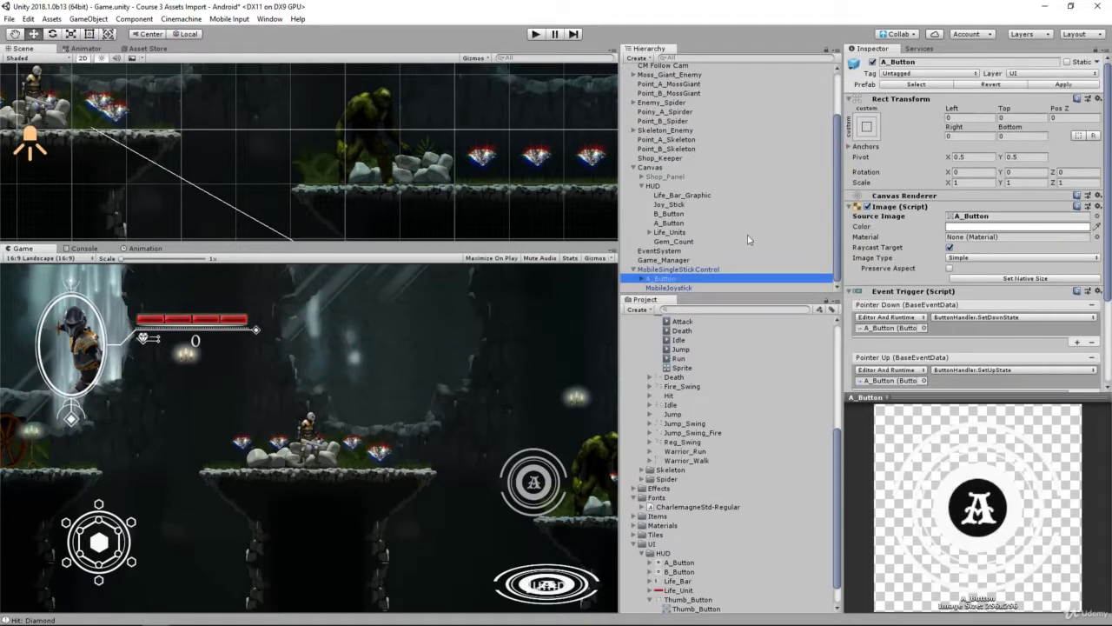
drag(1005, 108, 1101, 61)
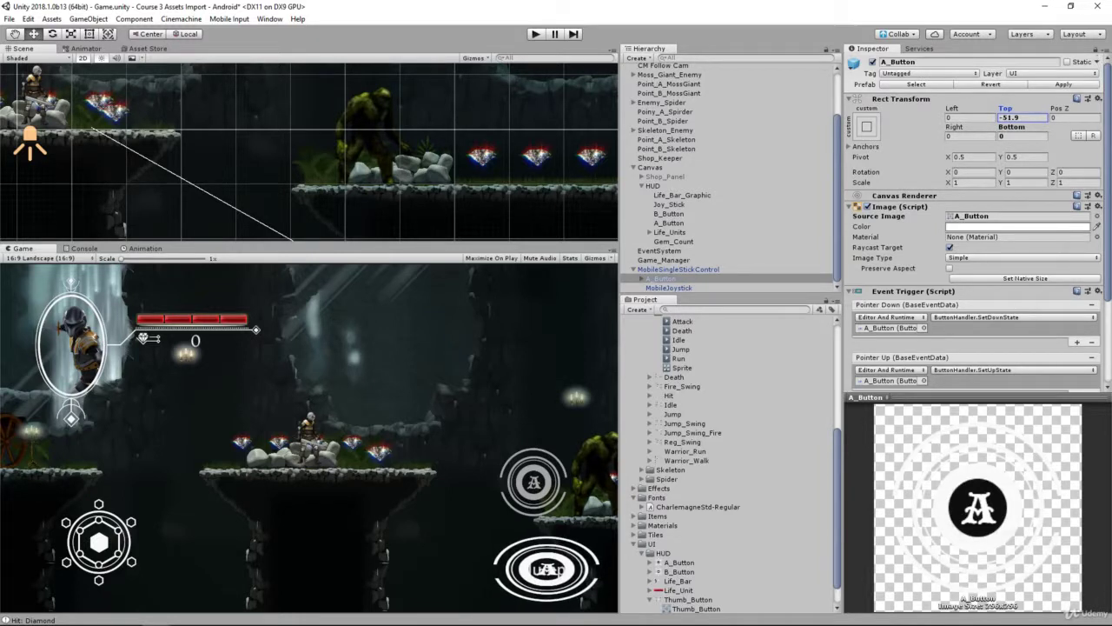
key(ctrl+z)
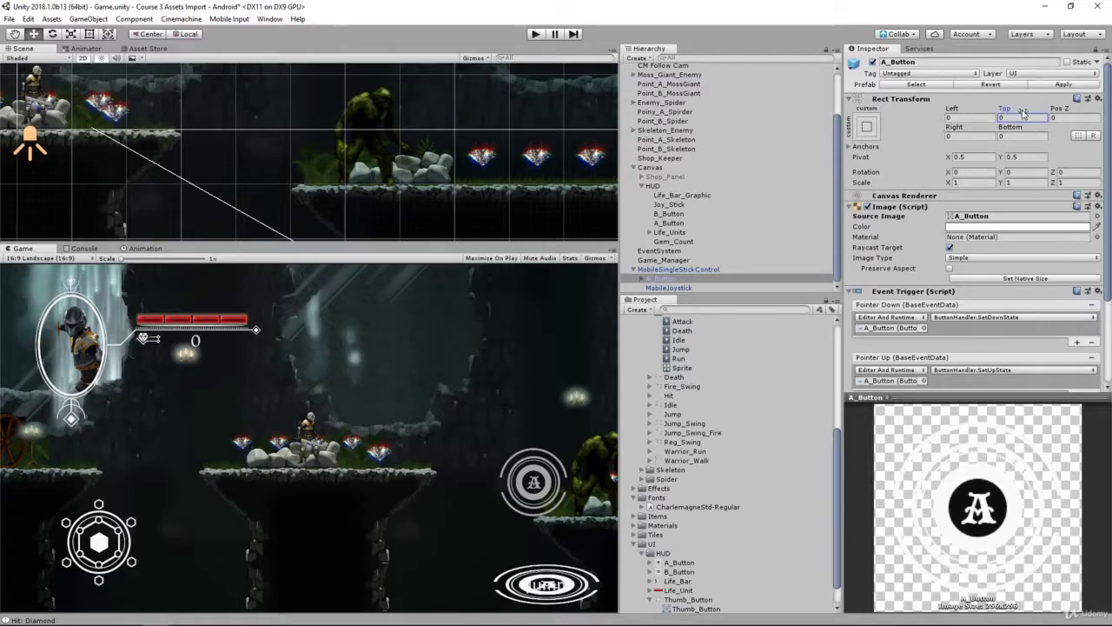
drag(1023, 113, 1028, 126)
text(0)
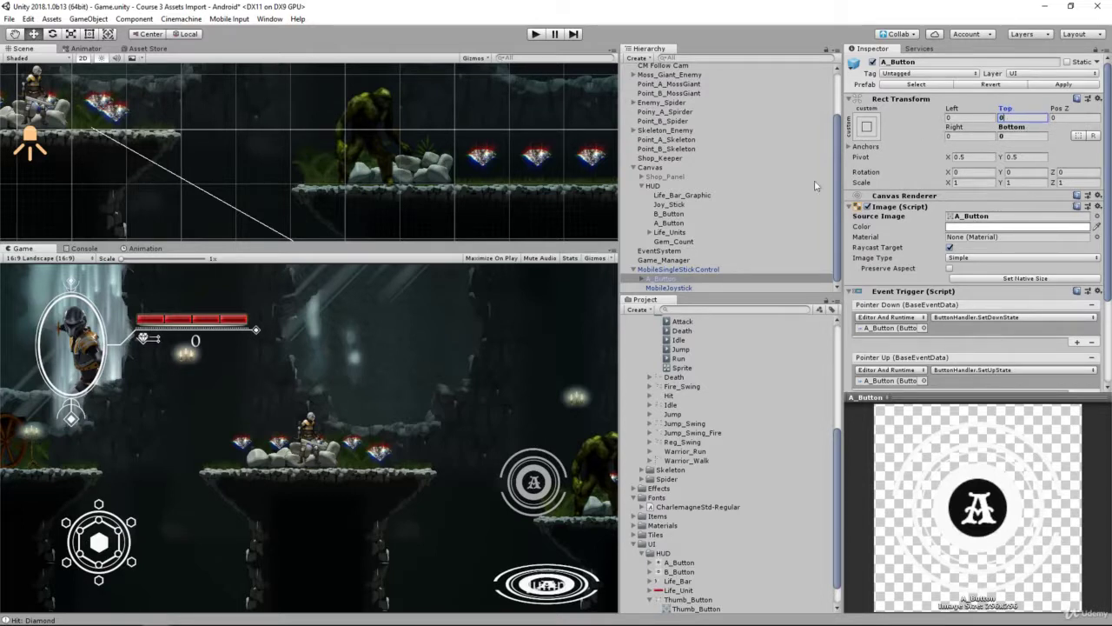
click(681, 276)
click(867, 127)
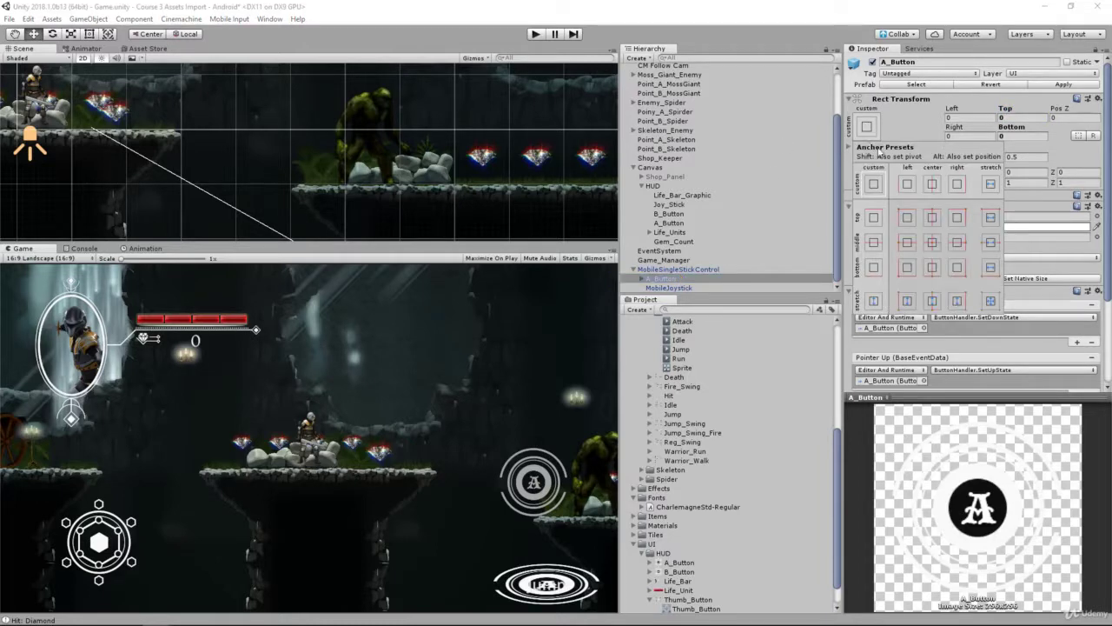
click(874, 137)
scroll(940, 252, down, 3)
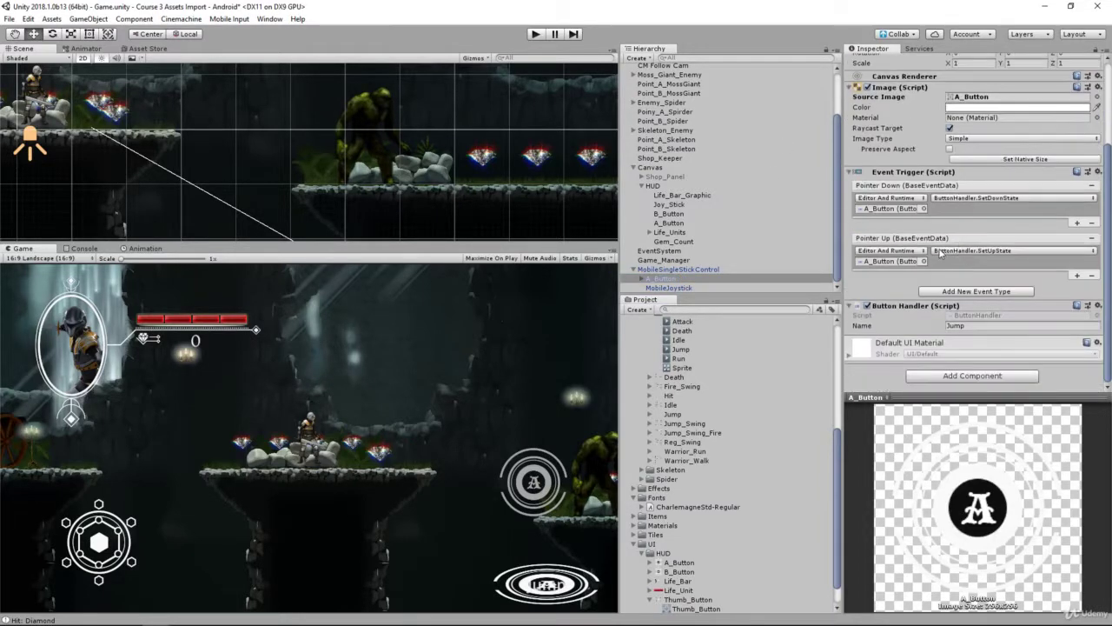
scroll(951, 303, up, 3)
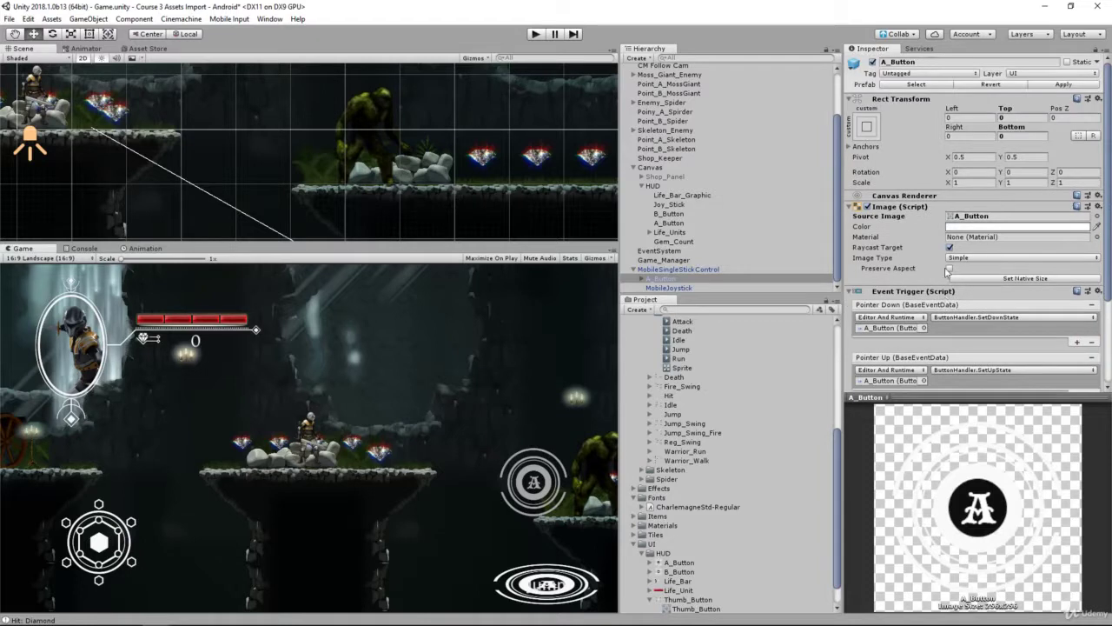
Step: Raise the mobile A_Button in the Scene view and enable Preserve Aspect
click(686, 279)
key(f)
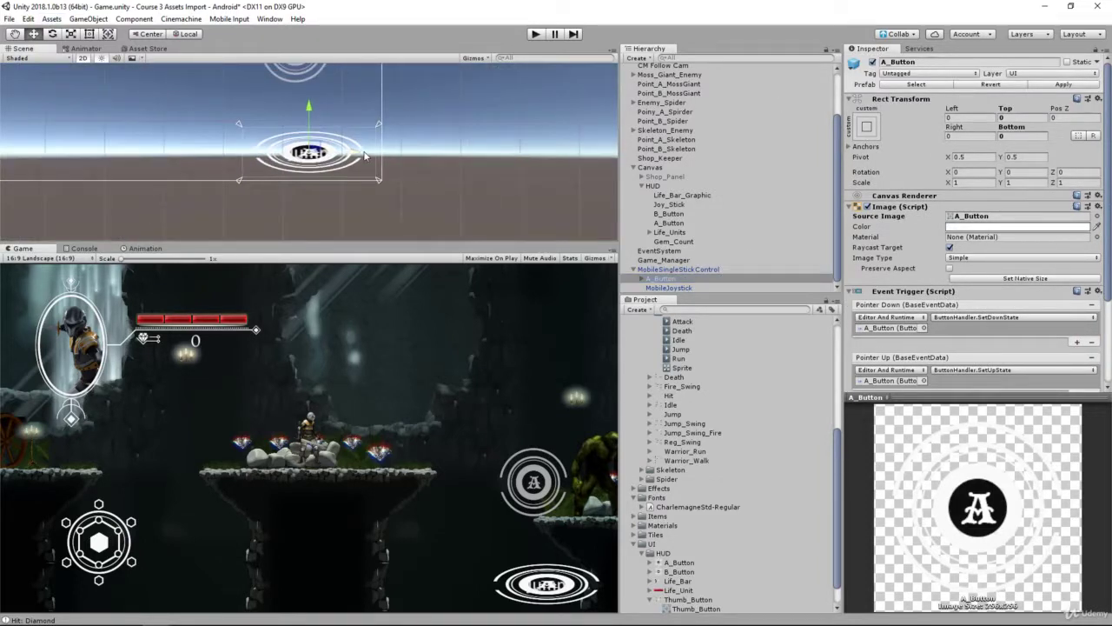
drag(317, 113, 361, 77)
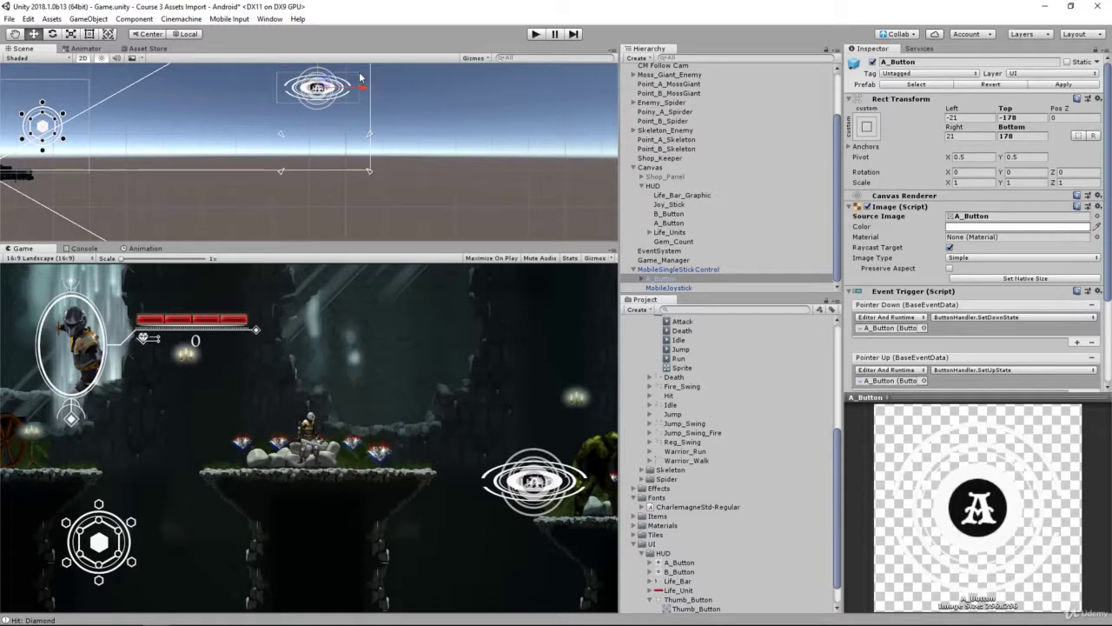
click(981, 137)
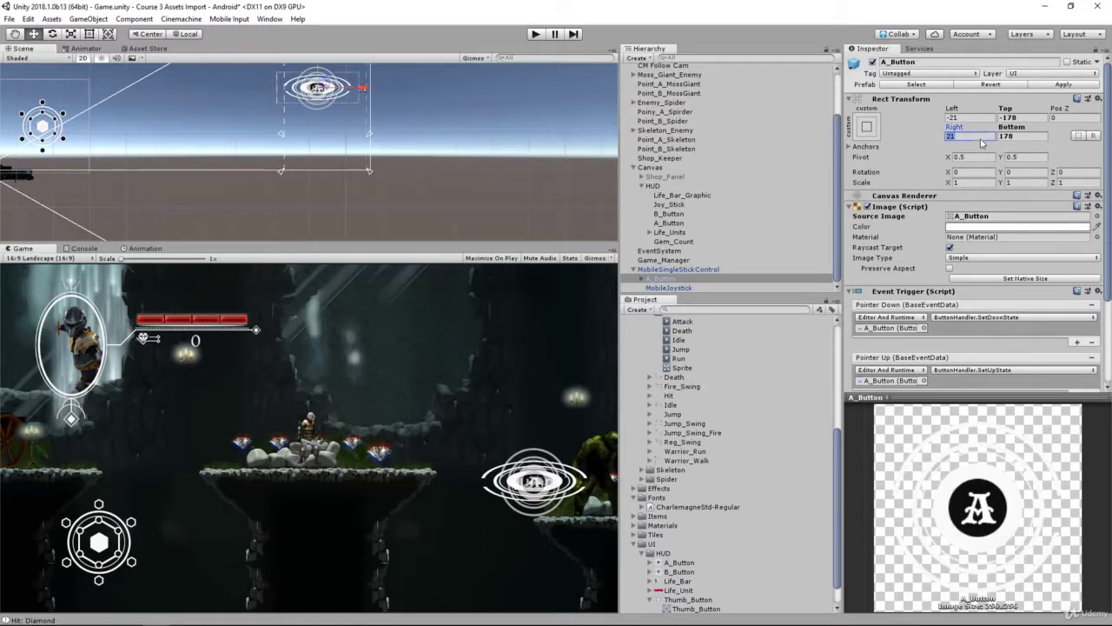
click(969, 182)
scroll(378, 121, up, 3)
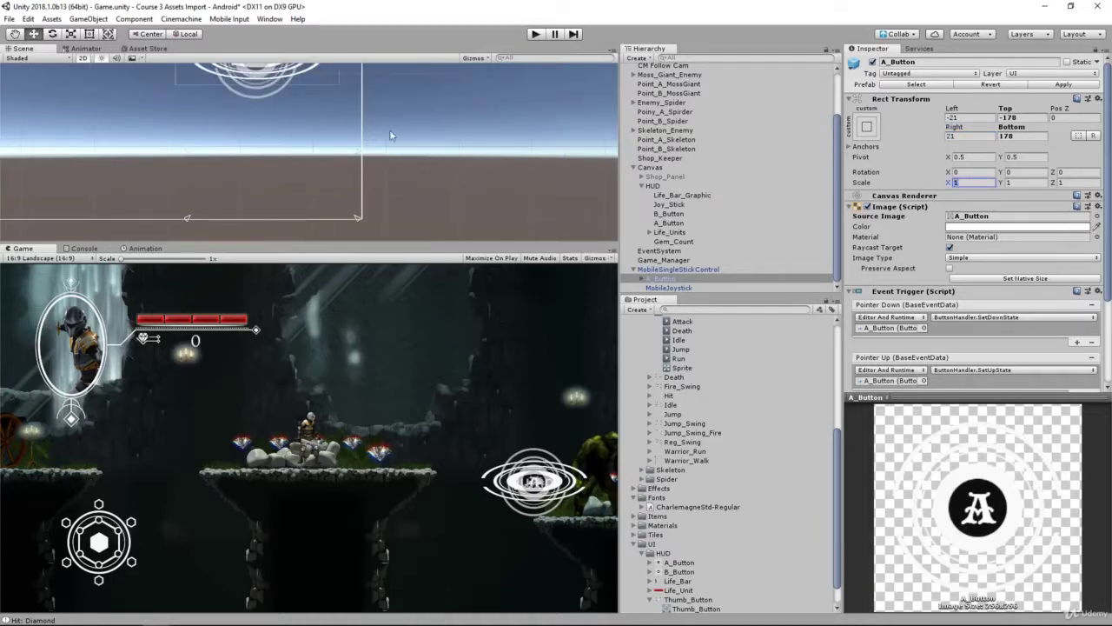
click(950, 269)
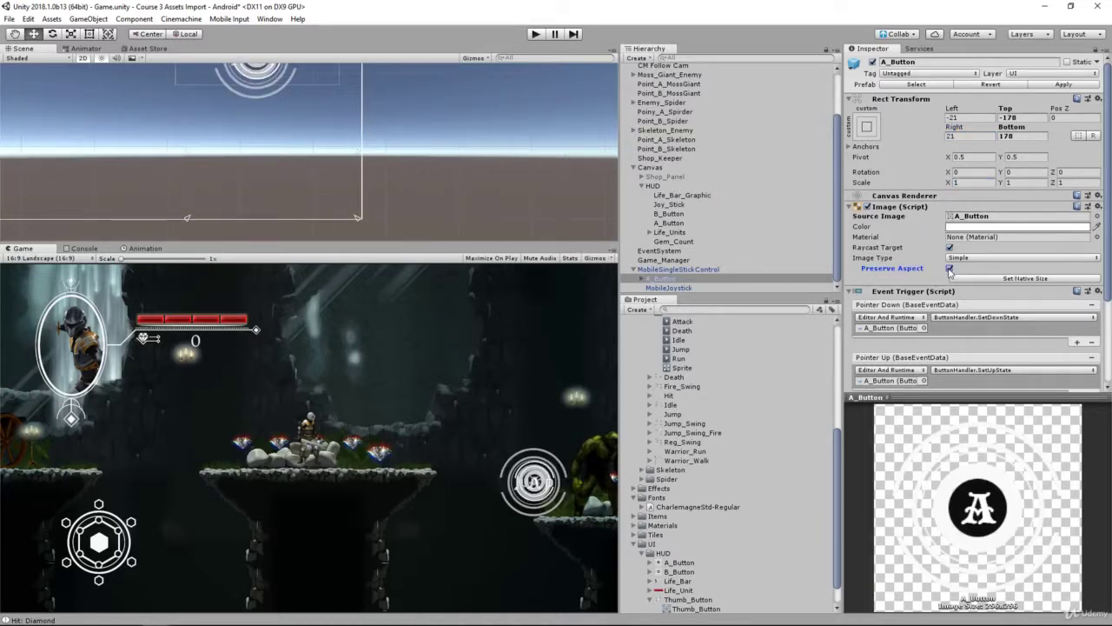
scroll(374, 122, down, 3)
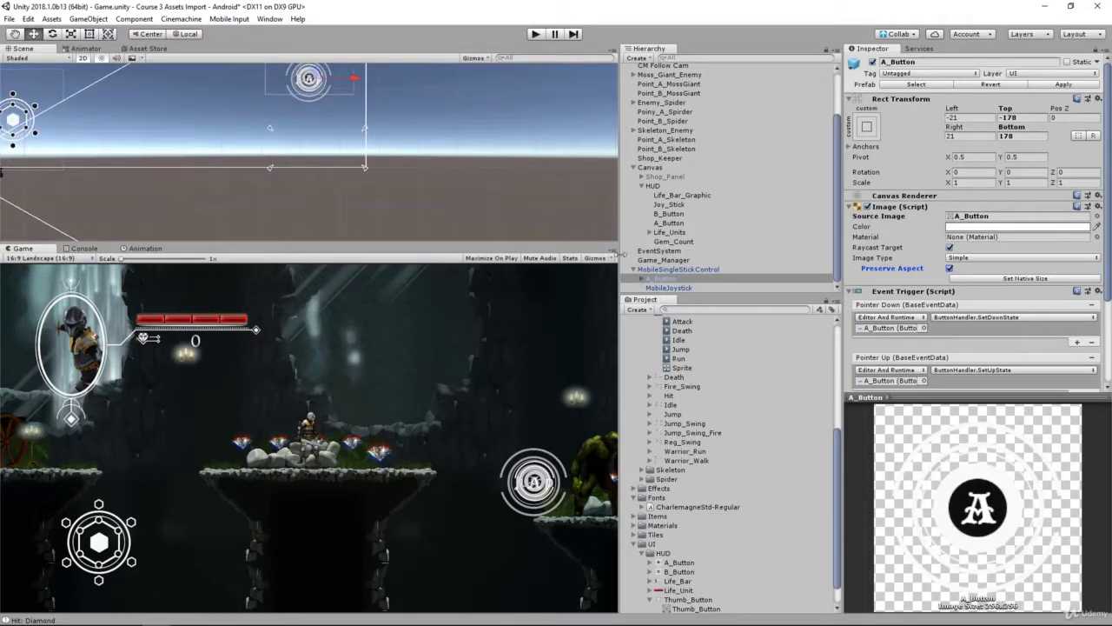
click(669, 277)
Step: Compare the HUD A_Button image with the mobile button, leaving the HUD image hidden
click(699, 285)
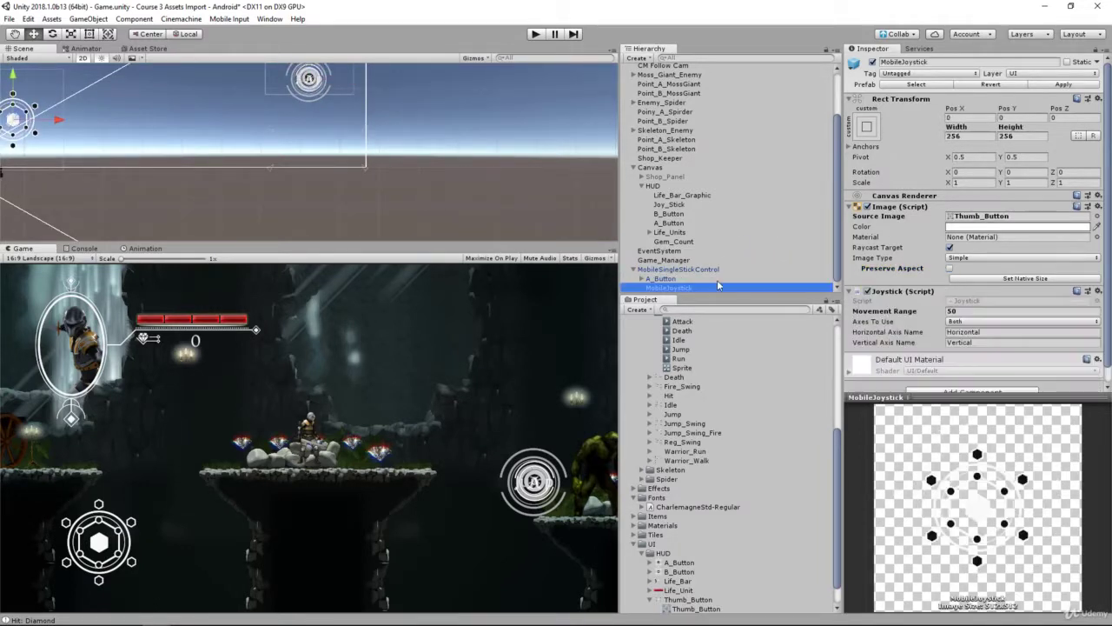
click(717, 278)
click(675, 223)
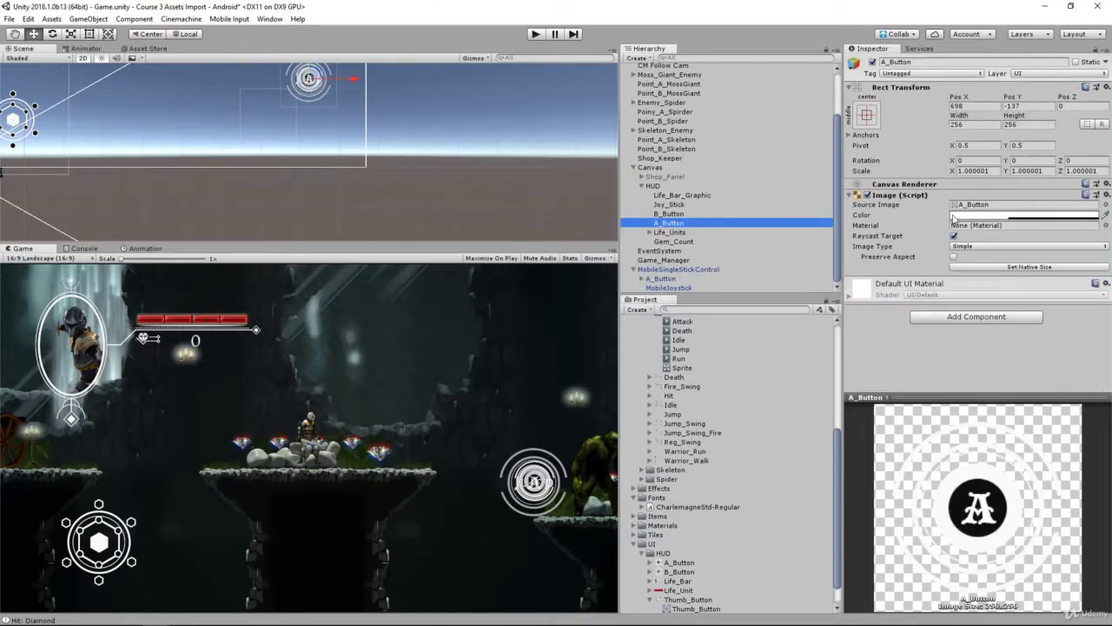
click(867, 196)
click(868, 196)
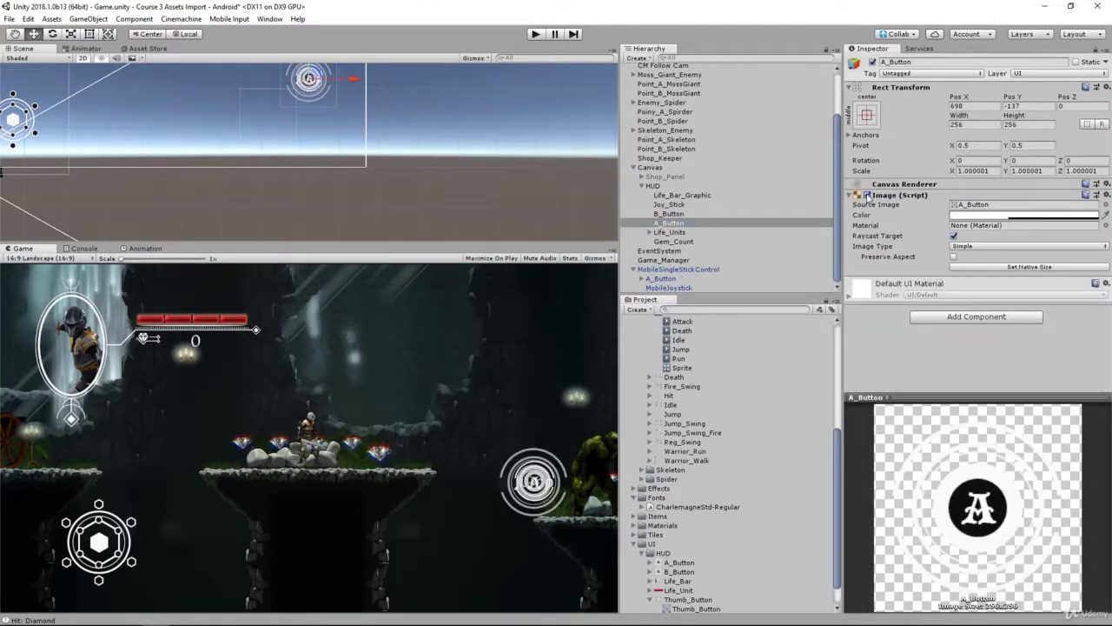
click(867, 195)
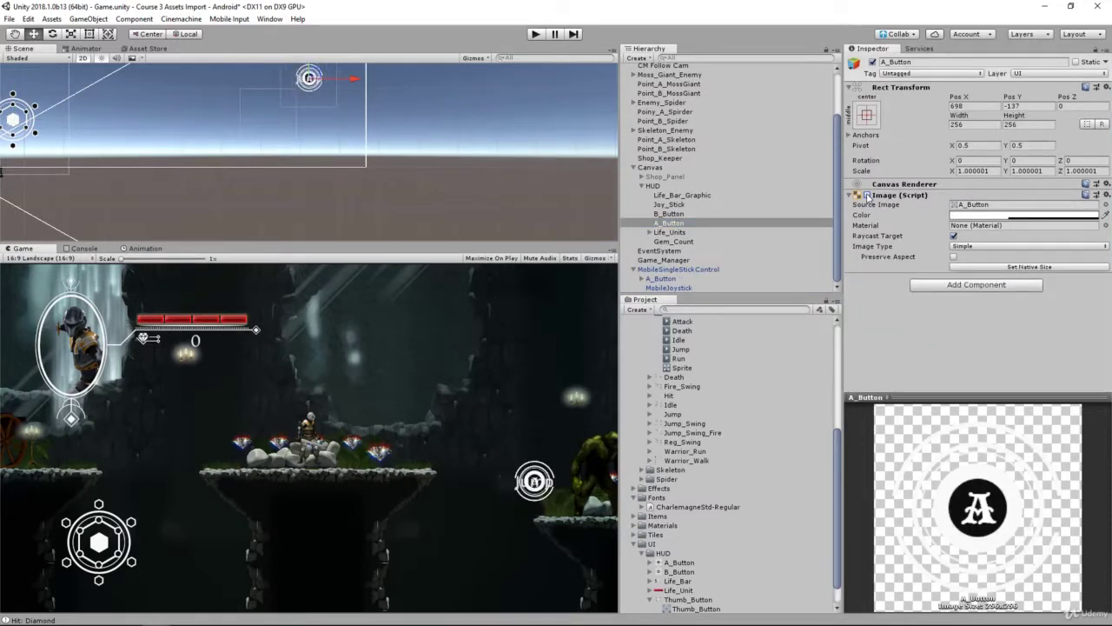
Step: Scale the mobile A_Button to 1.5 on X and Y
click(678, 279)
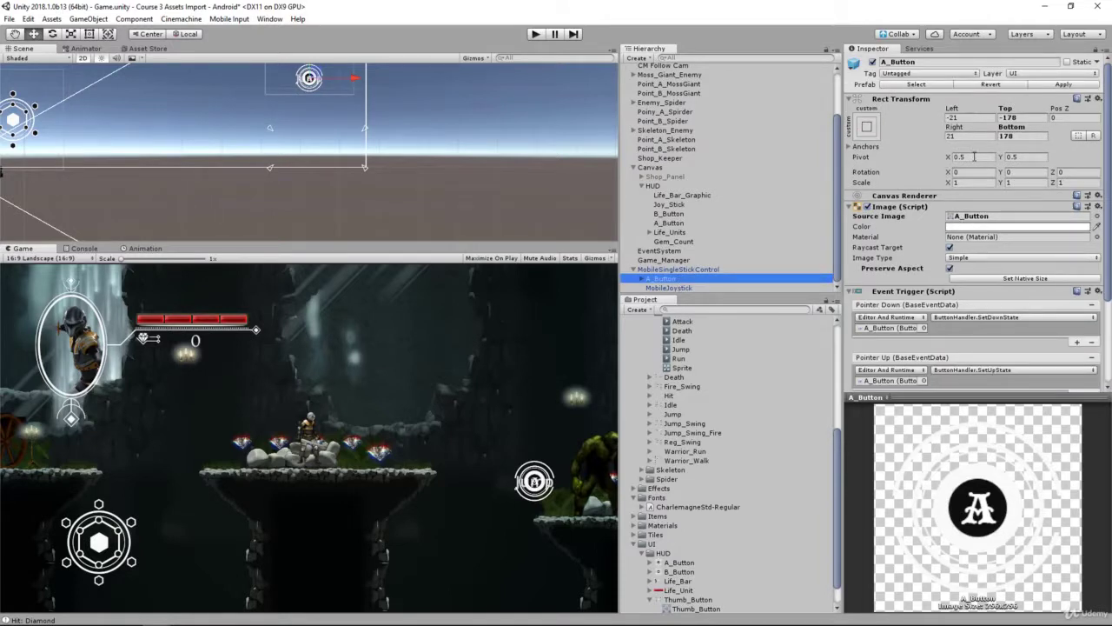
click(962, 182)
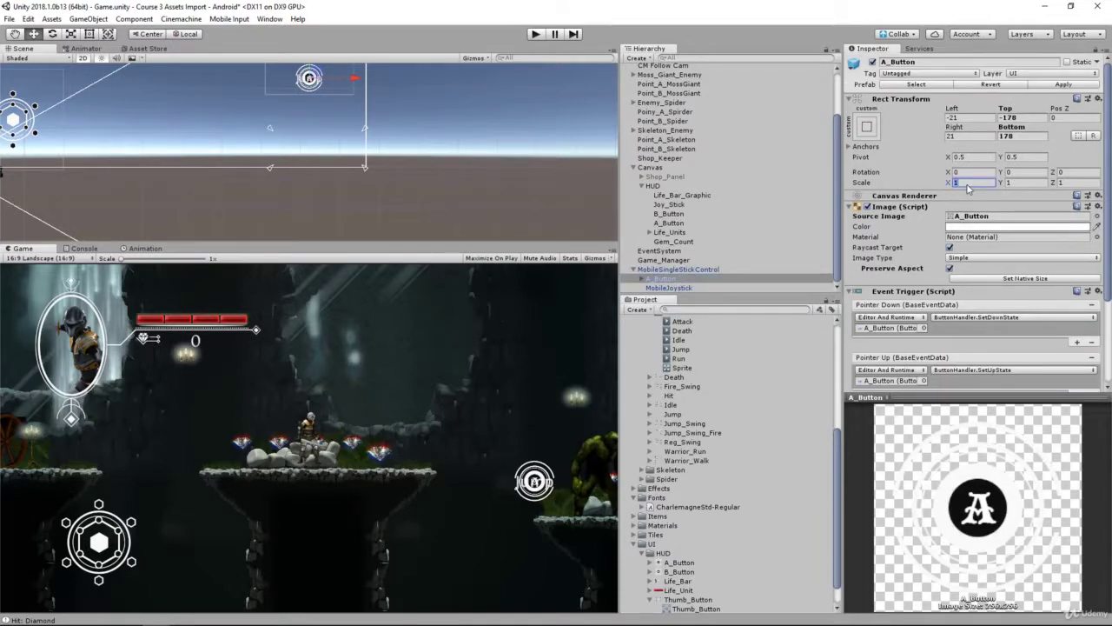
text(2)
key(Tab)
text(2)
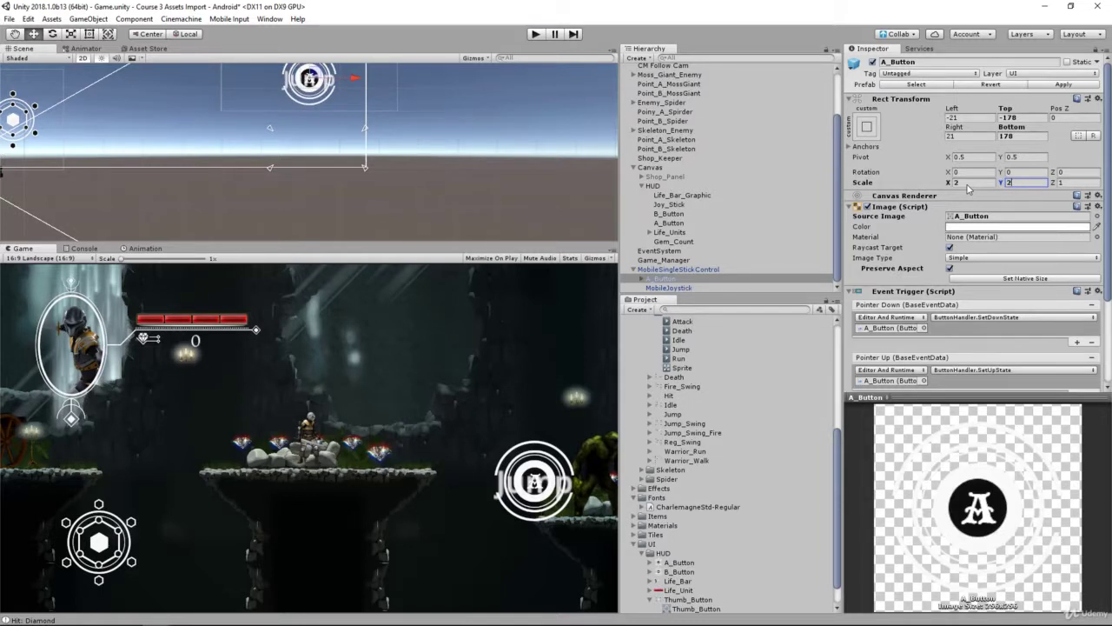
click(967, 186)
text(1.5)
key(Tab)
text(1.5)
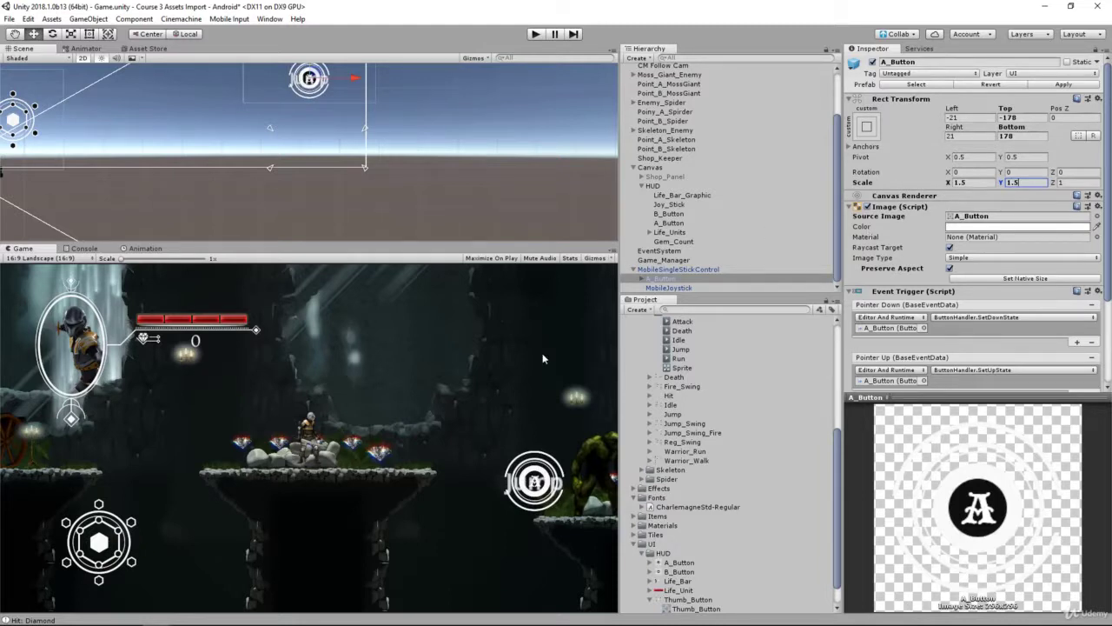
Step: Clear the 'Jump' text from A_Button's child label and collapse the hierarchy
click(674, 279)
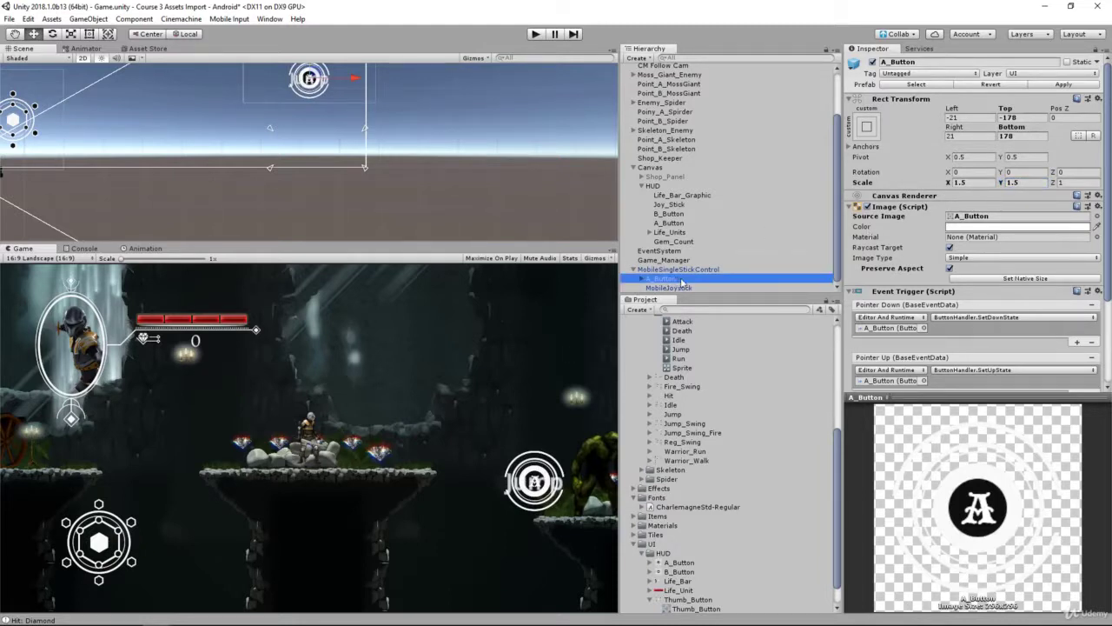
key(Right)
key(Down)
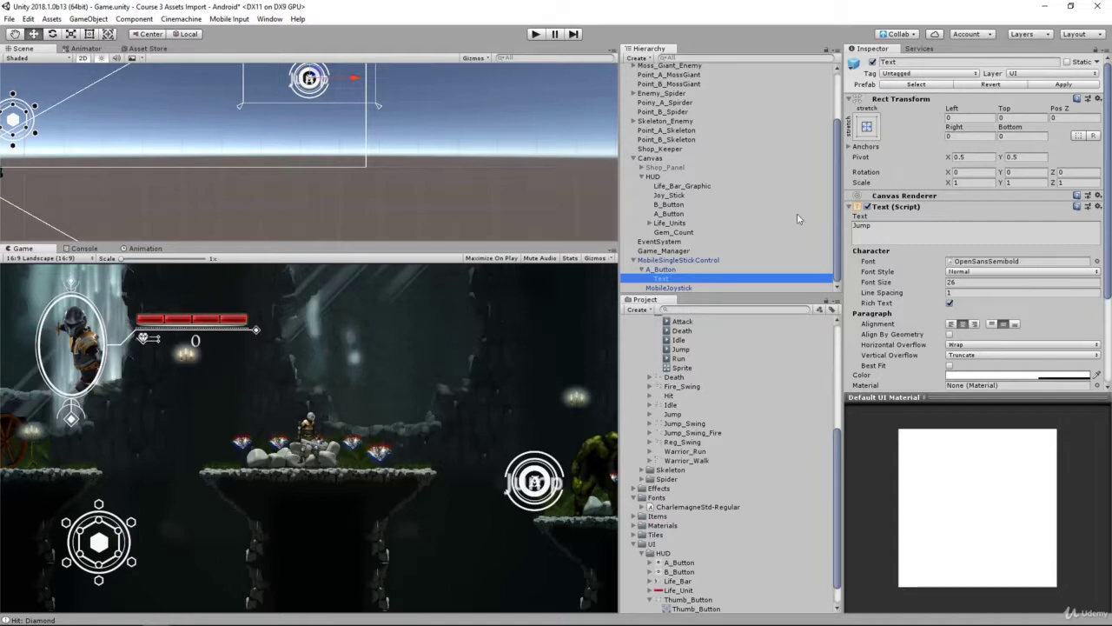
click(898, 229)
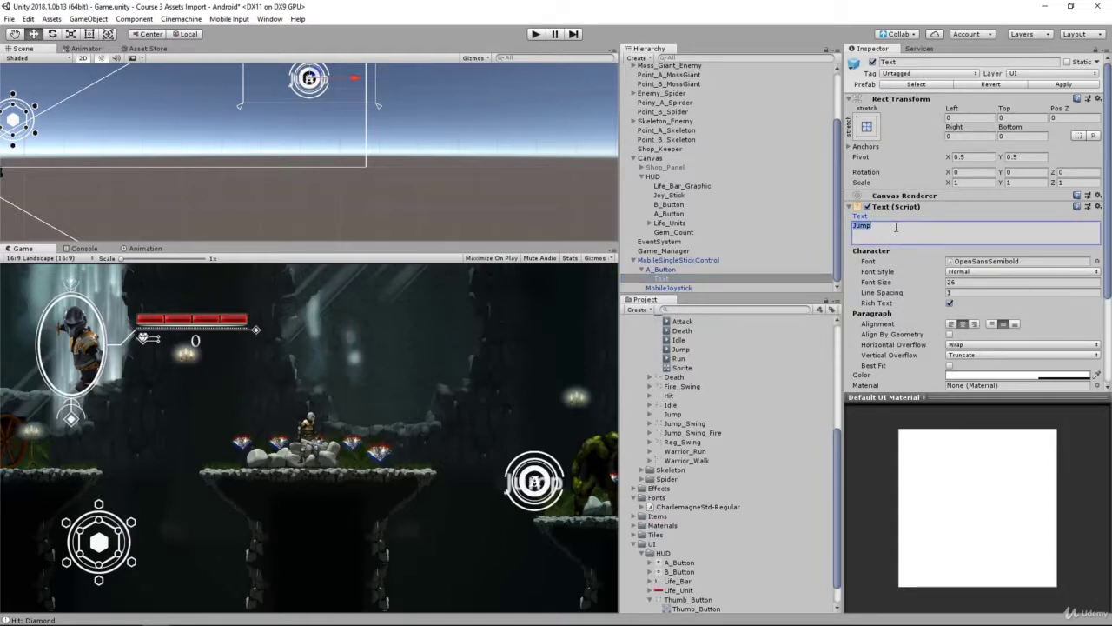
key(BackSpace)
click(671, 278)
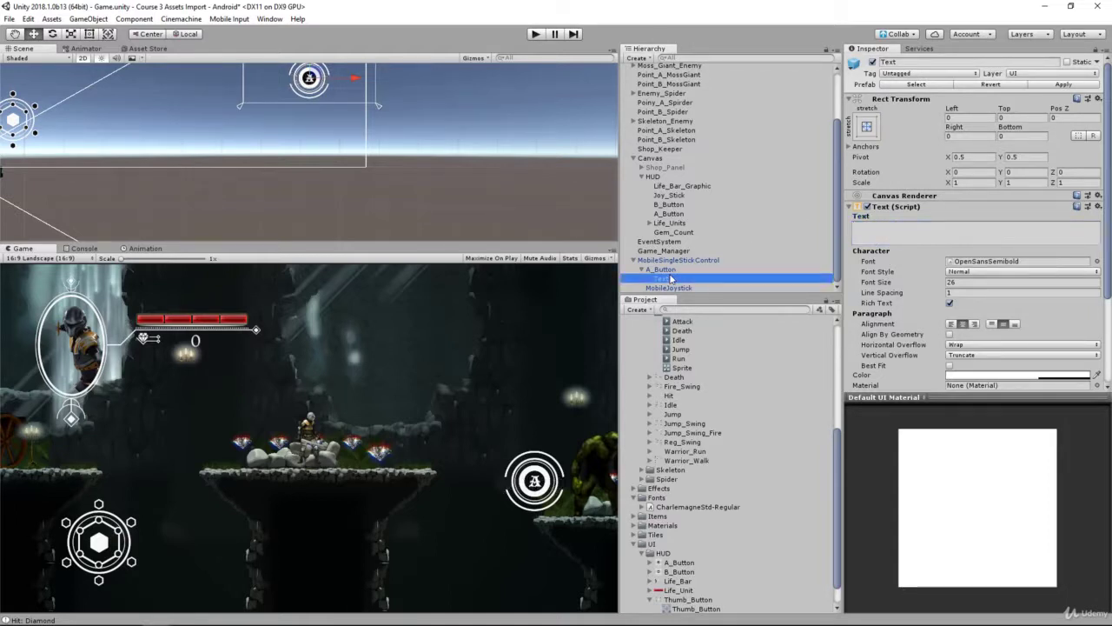
key(Left)
key(Left)
click(690, 269)
key(Left)
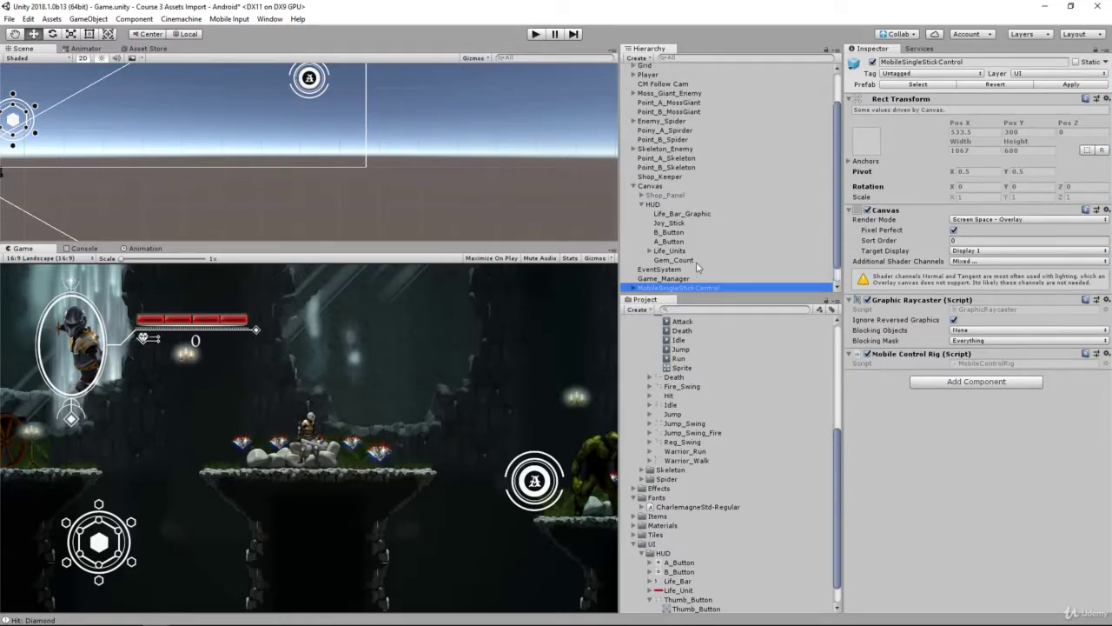
Step: Duplicate the mobile A_Button and name the copy B_Button
key(Right)
key(Down)
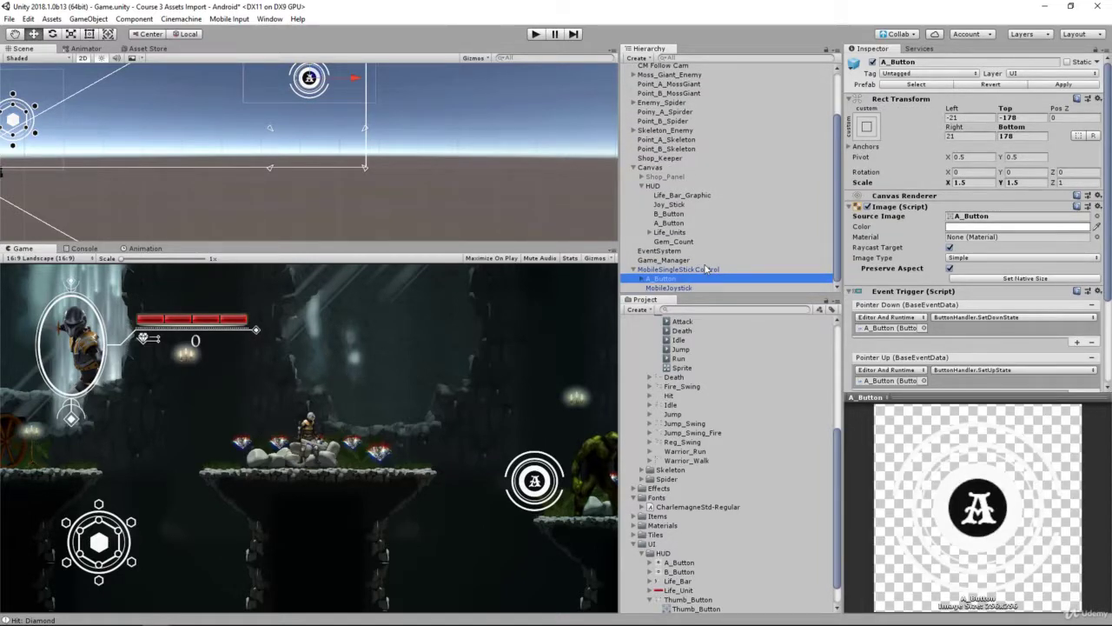
key(ctrl+d)
click(942, 64)
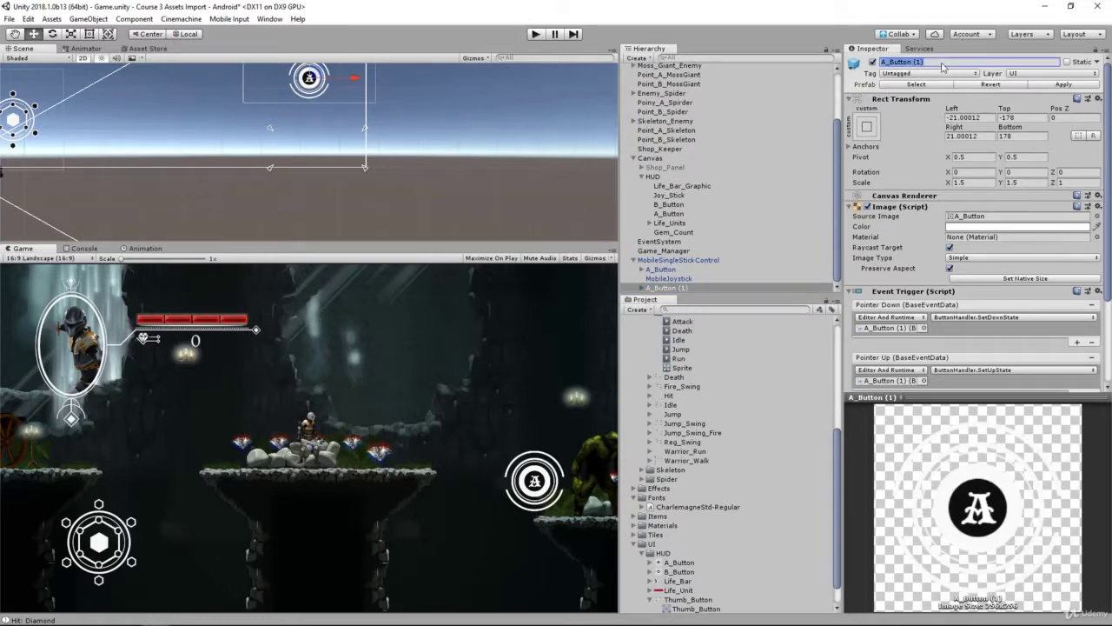
text(B_Button)
key(Return)
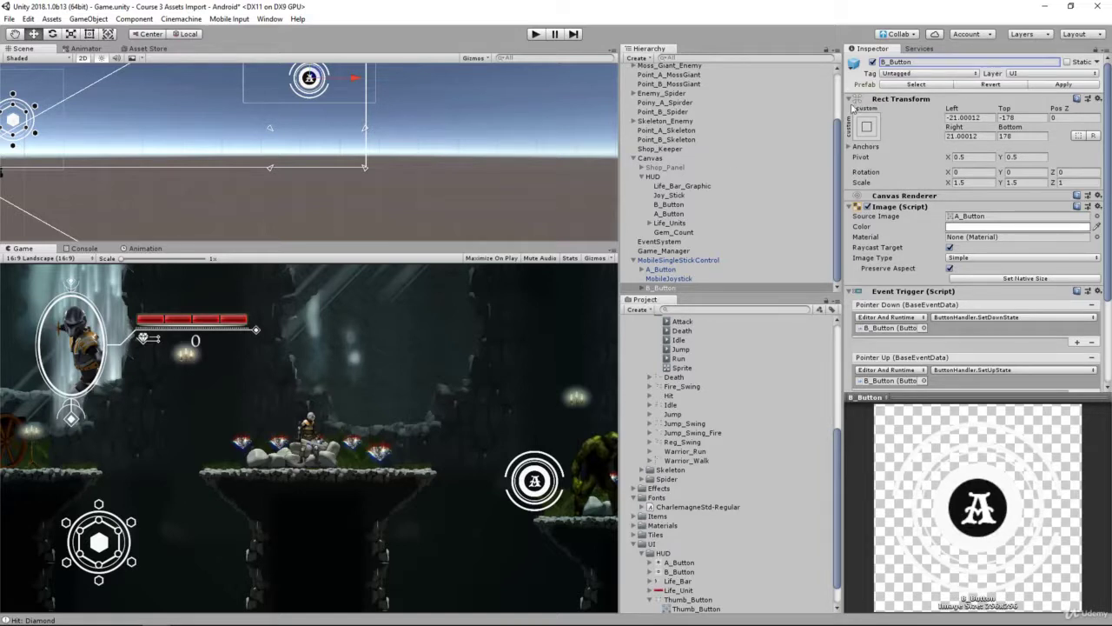
Step: Move B_Button below-left of A and give it the B_Button sprite
click(669, 287)
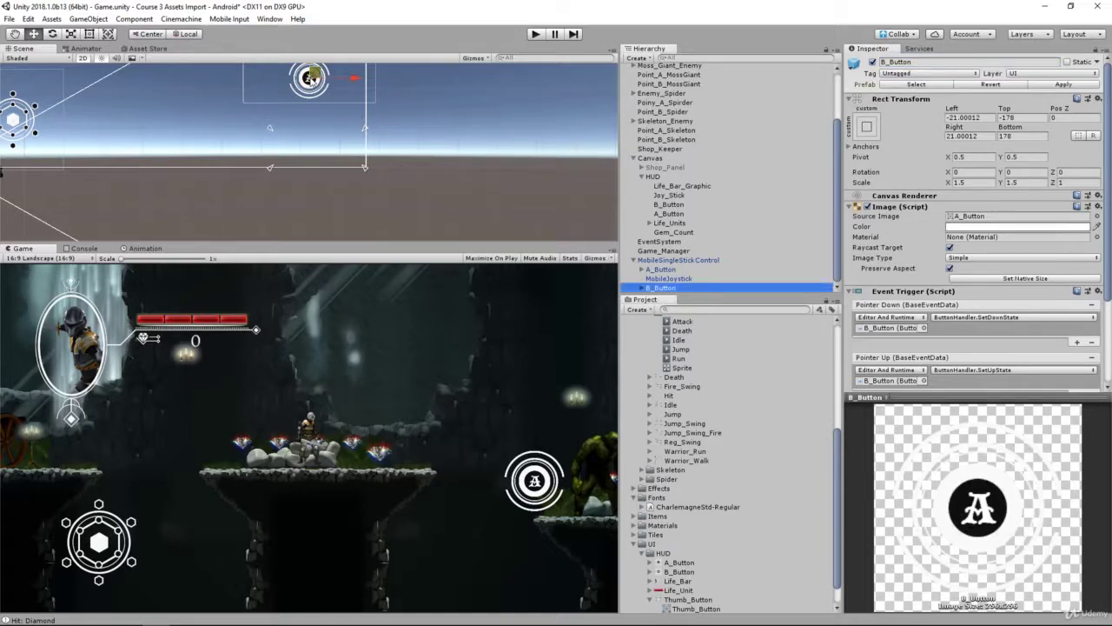
drag(315, 79, 277, 112)
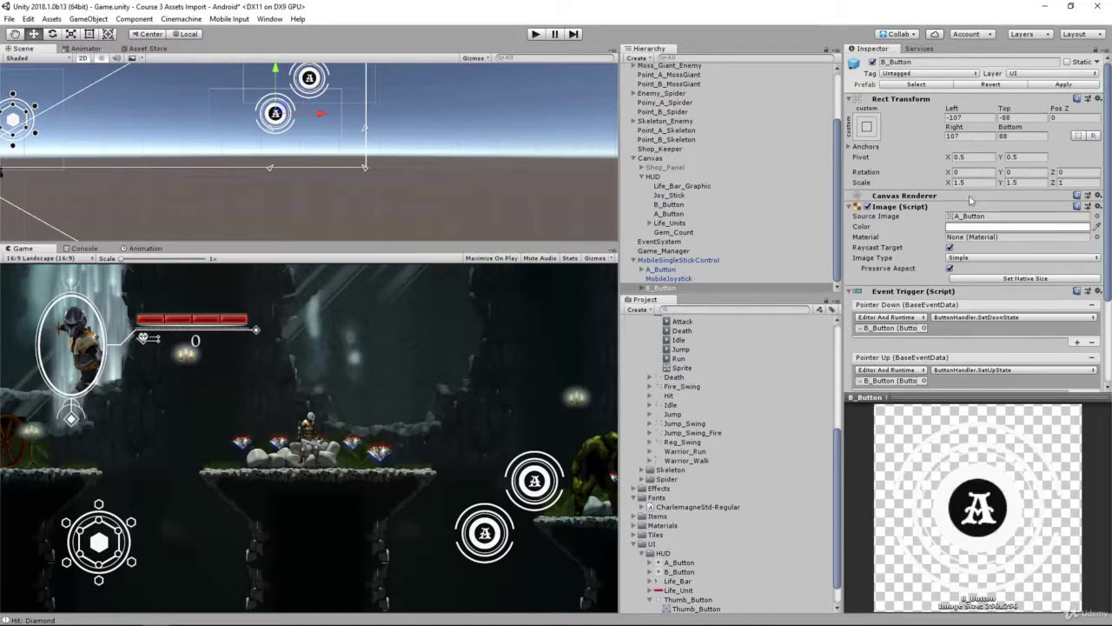
click(1096, 216)
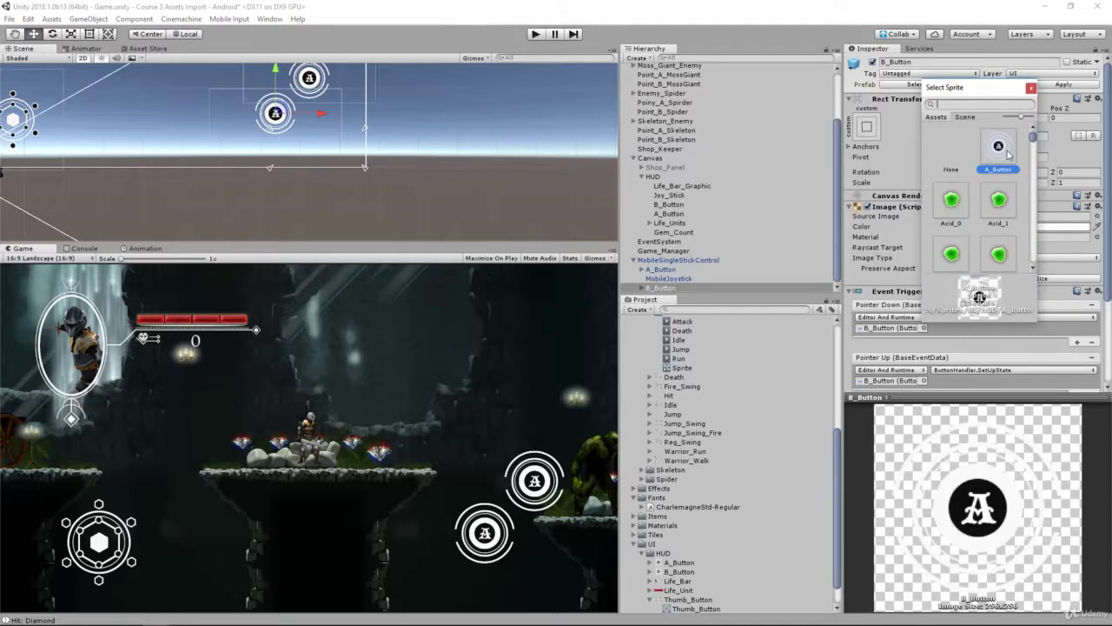
text(b_)
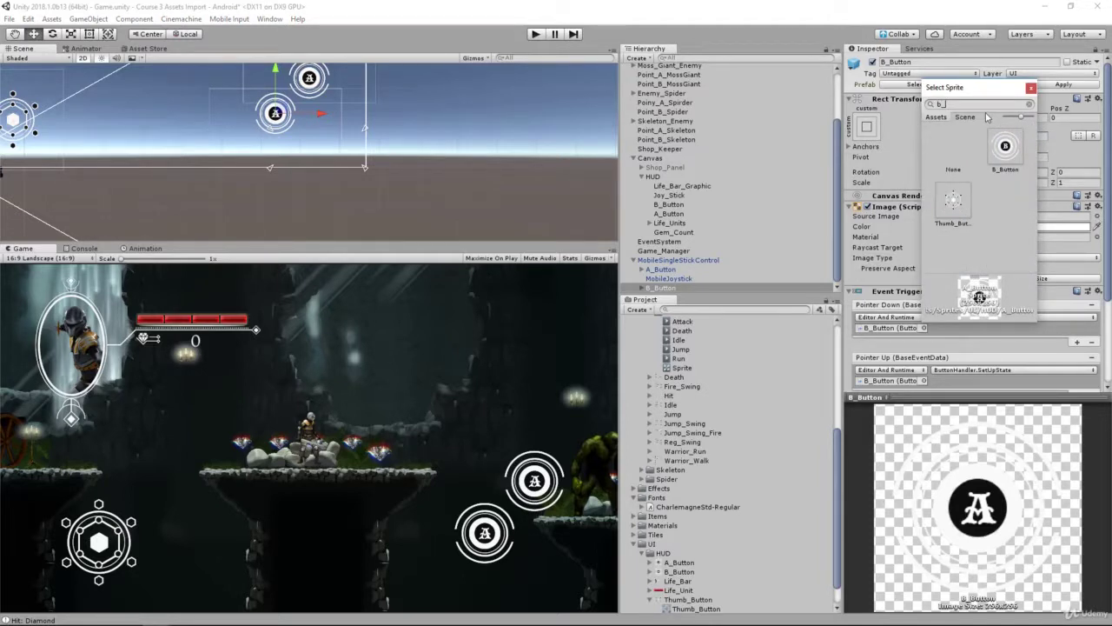
double_click(1005, 146)
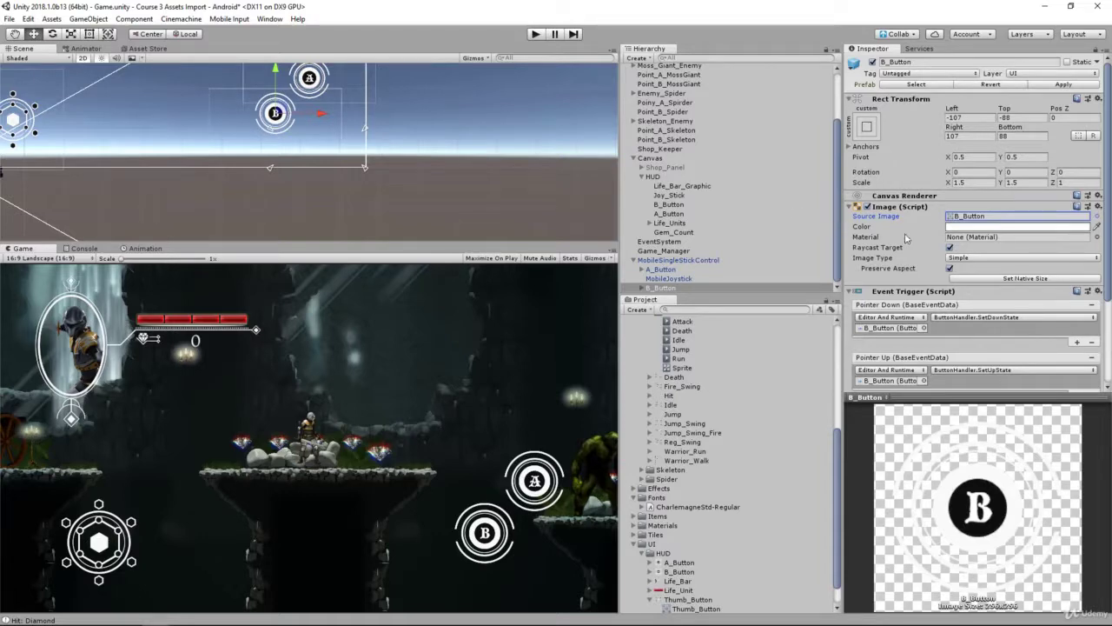
click(668, 279)
Step: Set the image colour alpha of A_Button, B_Button and the joystick to 100
click(666, 271)
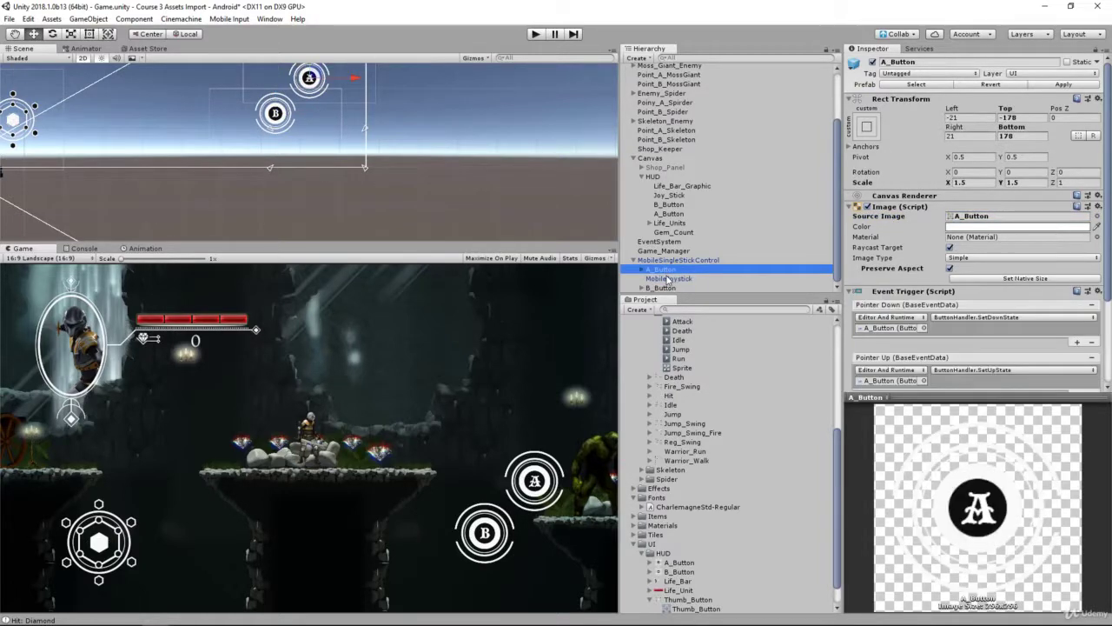
shift+click(667, 278)
shift+click(665, 288)
click(980, 227)
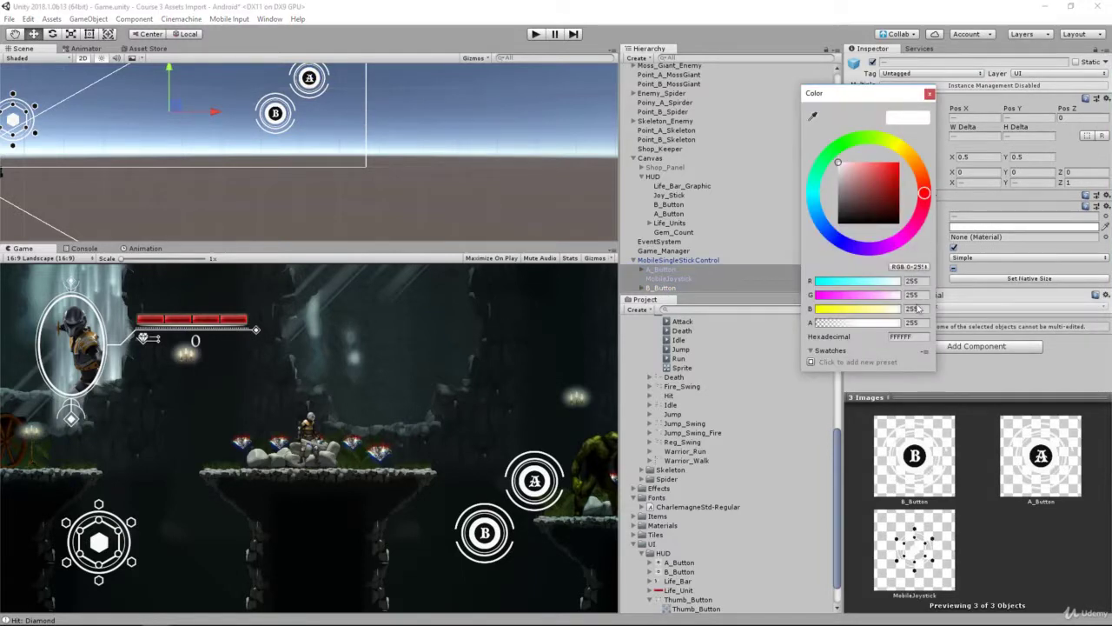
click(918, 322)
text(100)
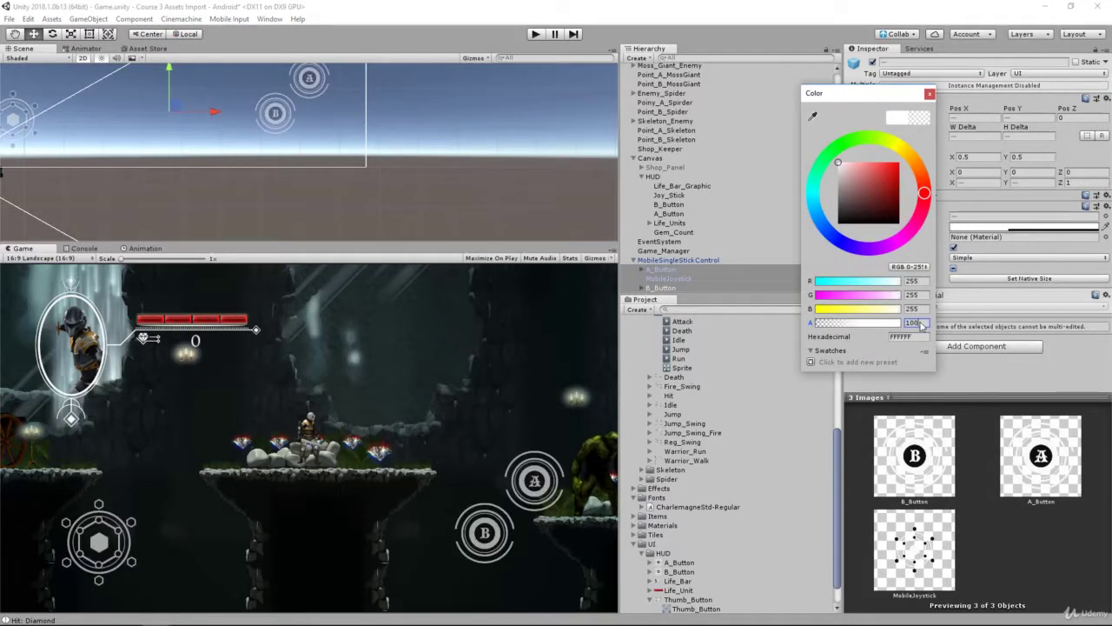
click(930, 93)
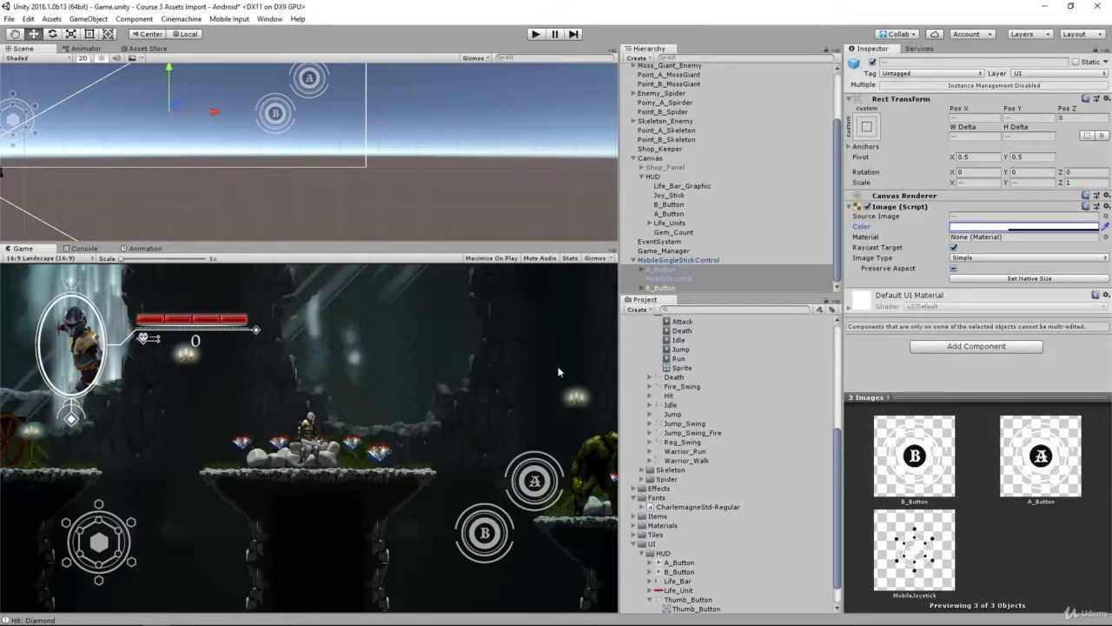
Step: Briefly show the HUD A, B and joystick images, then hide them again
click(674, 214)
shift+click(676, 205)
shift+click(677, 196)
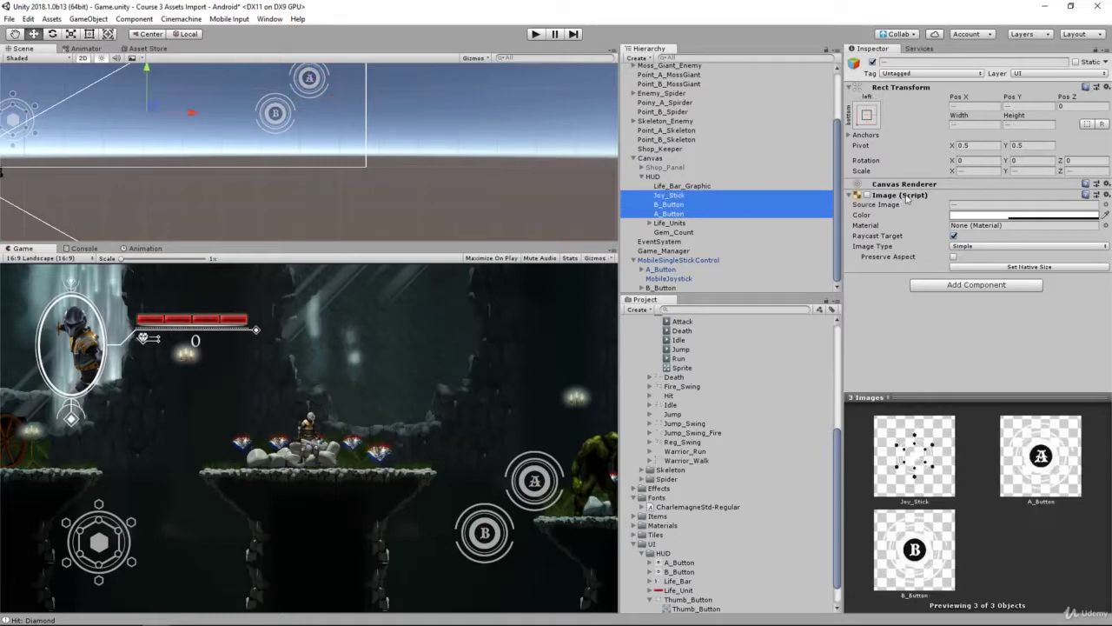
click(868, 195)
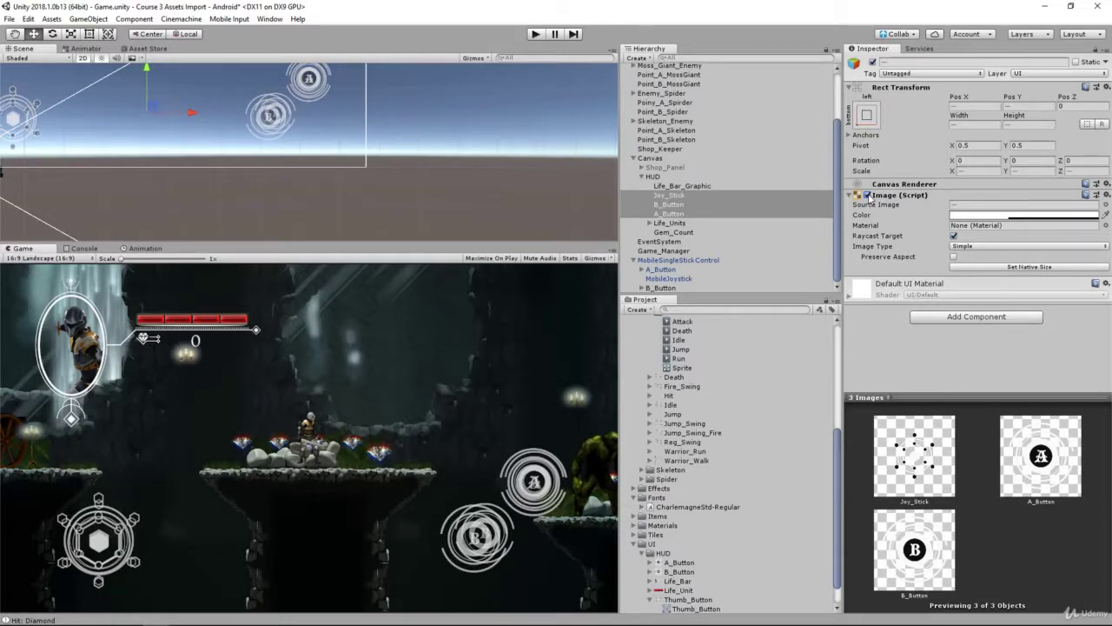
click(867, 196)
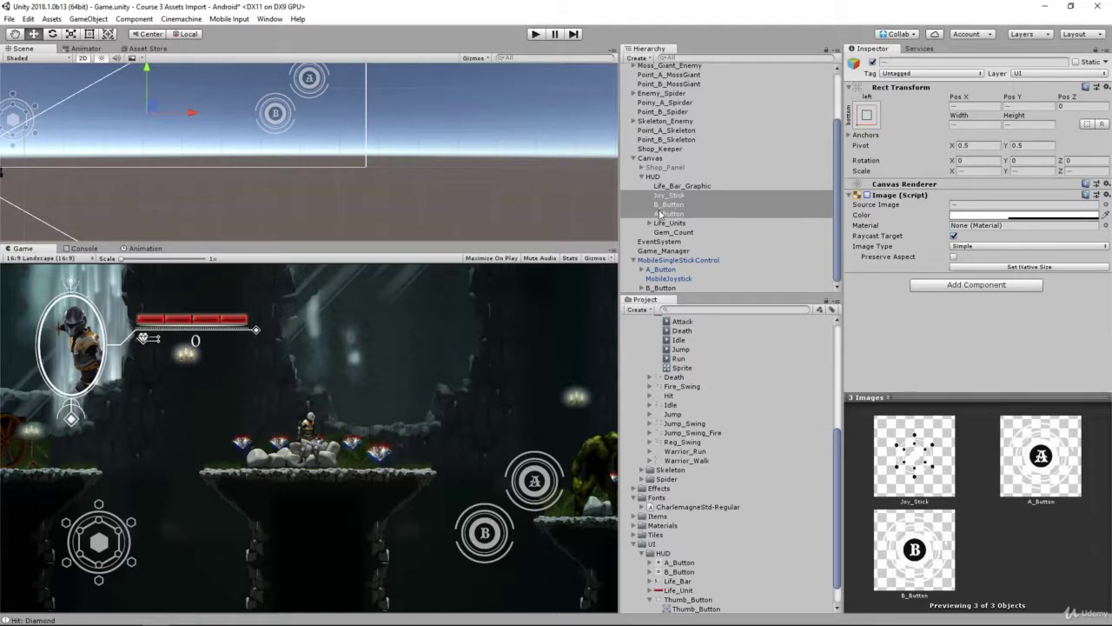
Step: Shift the mobile A and B buttons slightly down-left and save the scene
scroll(322, 80, down, 2)
click(318, 81)
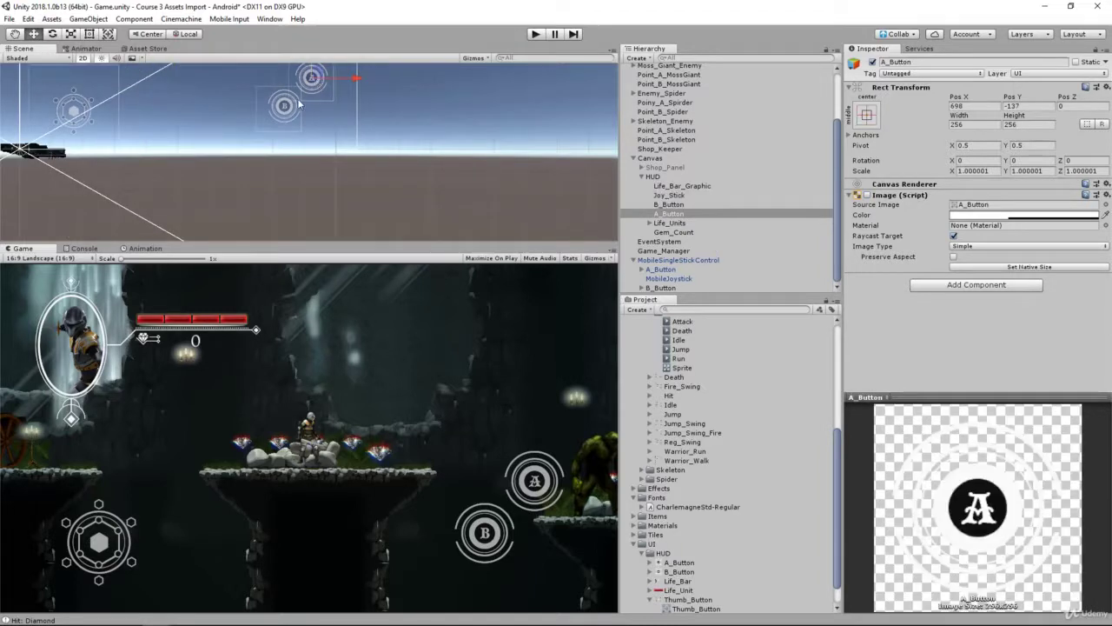
shift+click(292, 109)
drag(298, 86, 291, 107)
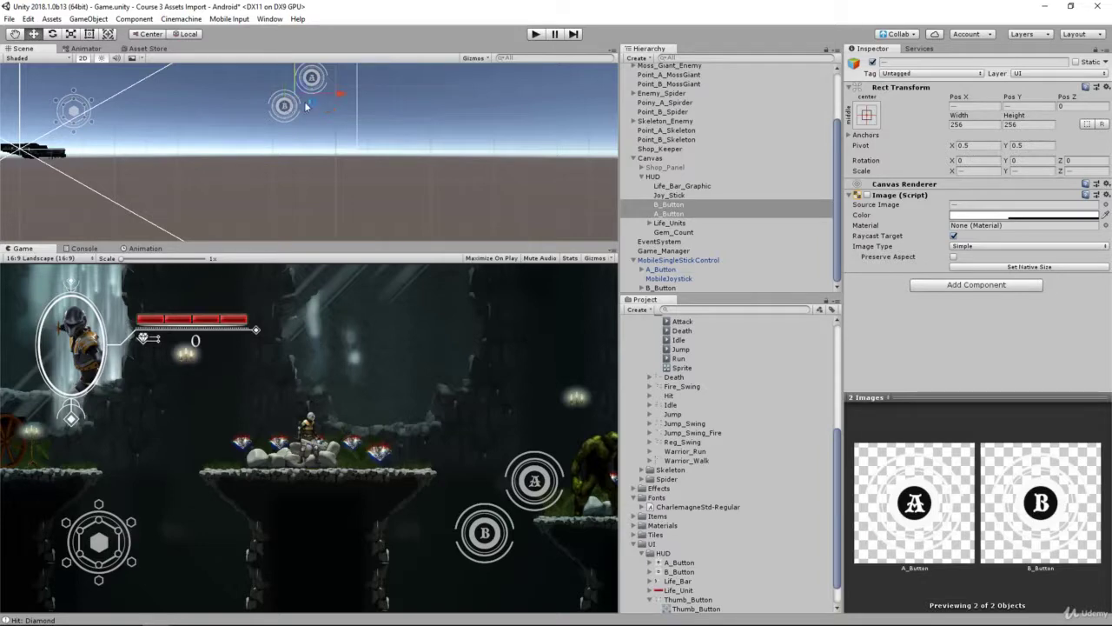
click(669, 214)
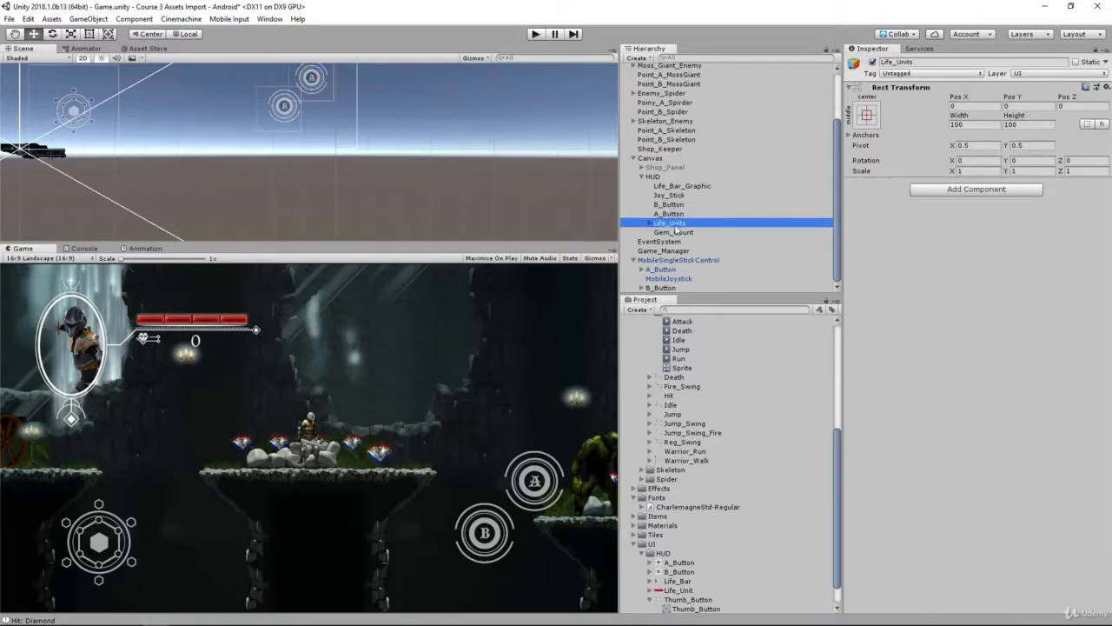
click(683, 269)
ctrl+click(680, 289)
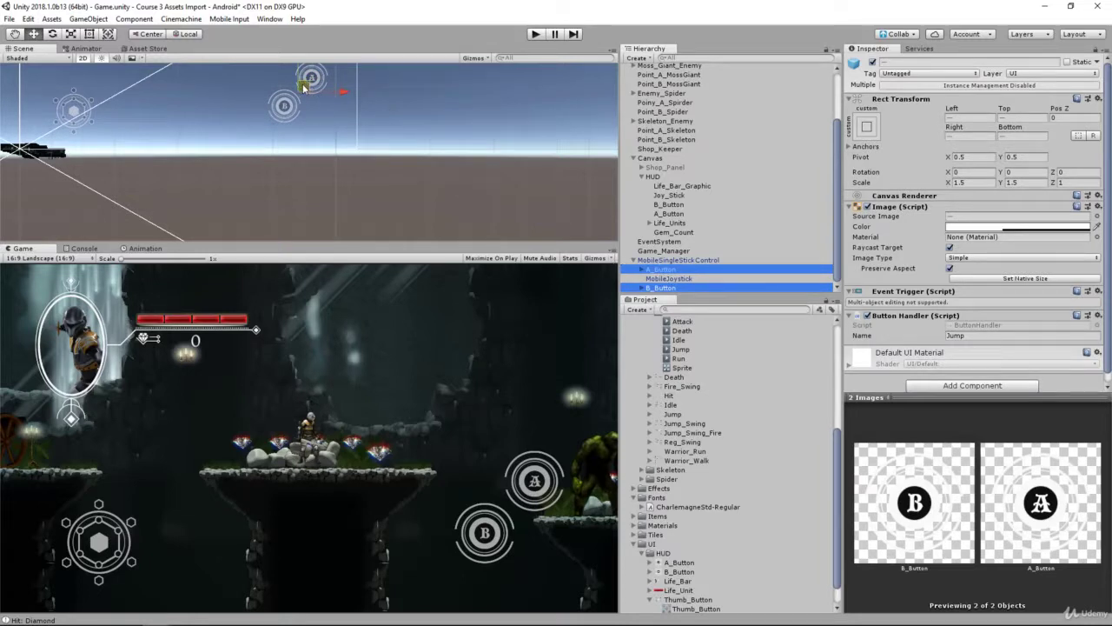
drag(303, 87, 301, 92)
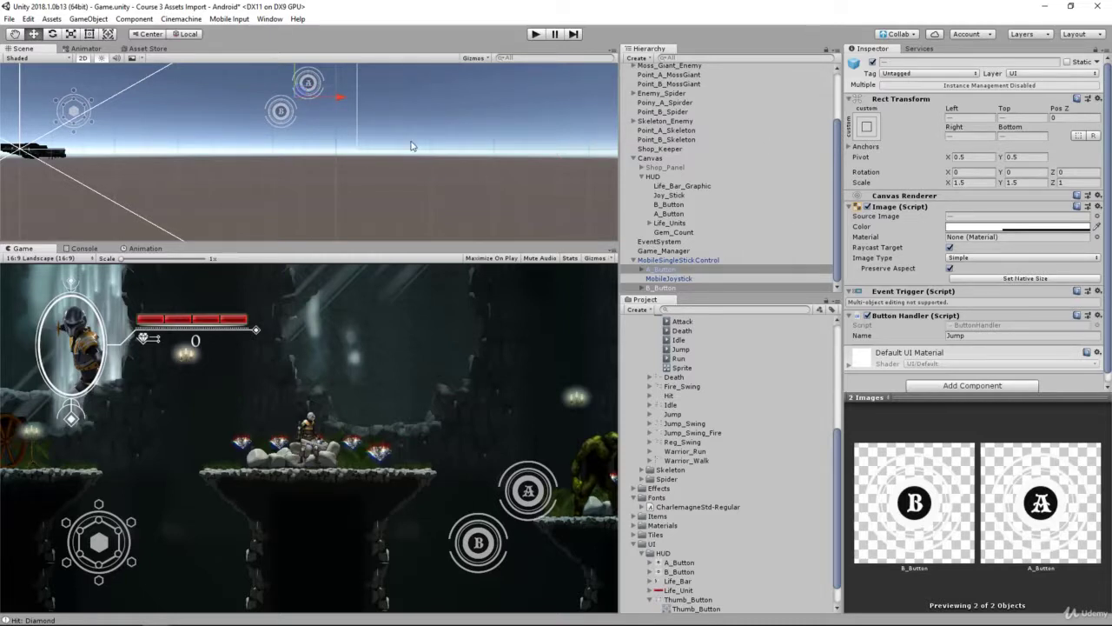
key(ctrl+s)
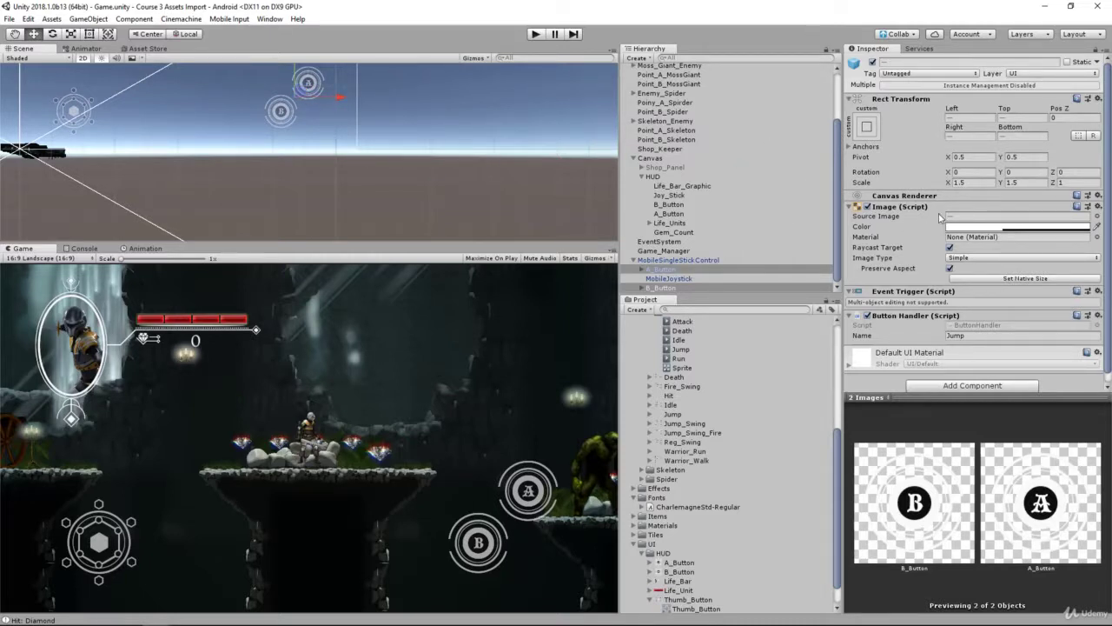